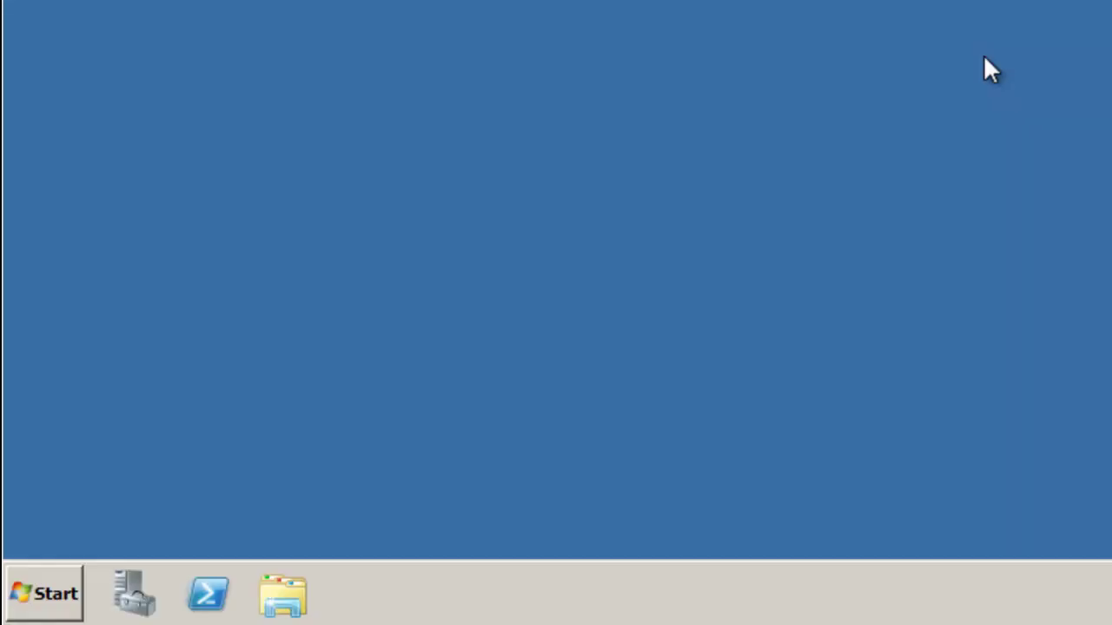
# Run tsconfig.msc from the Start menu search to launch Remote Desktop Session Host Configuration
pyautogui.click(48, 595)
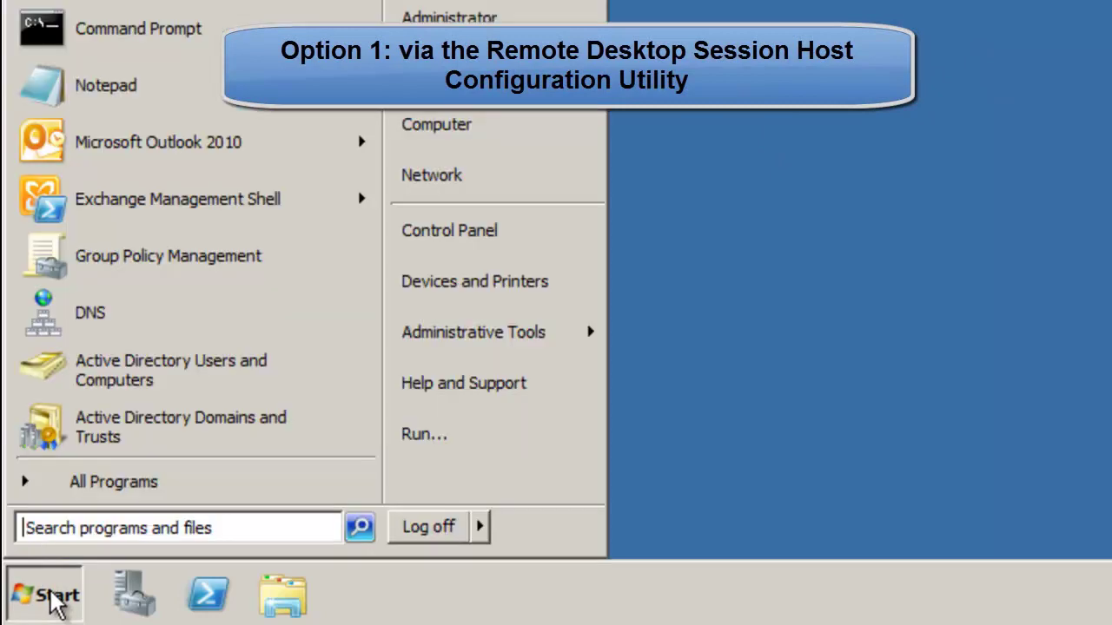
pyautogui.click(78, 526)
pyautogui.write('tscon')
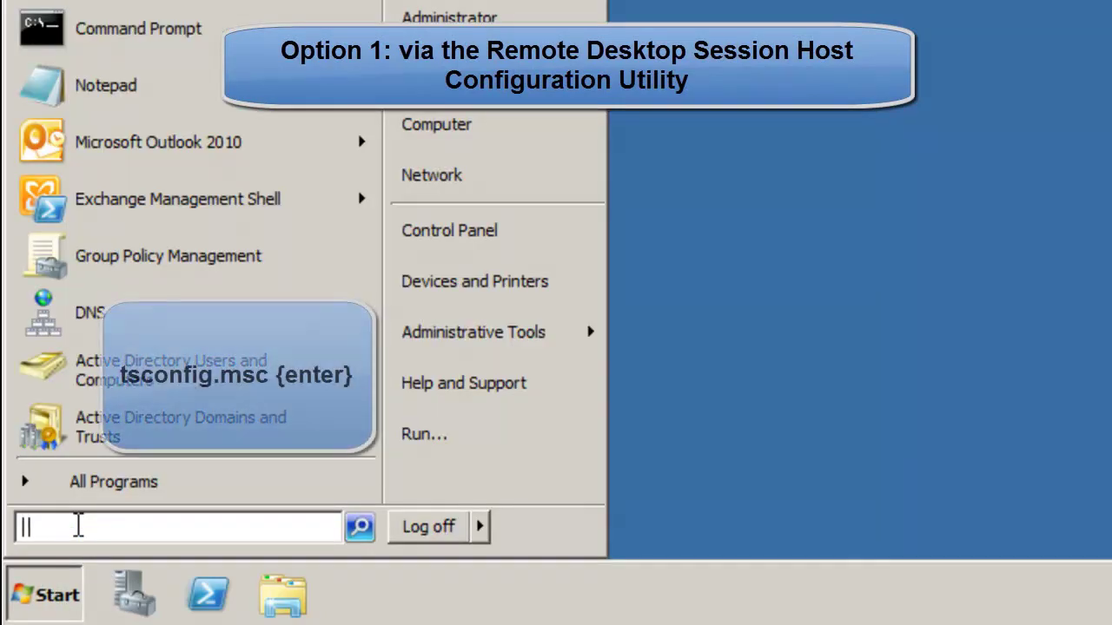
pyautogui.write('fi')
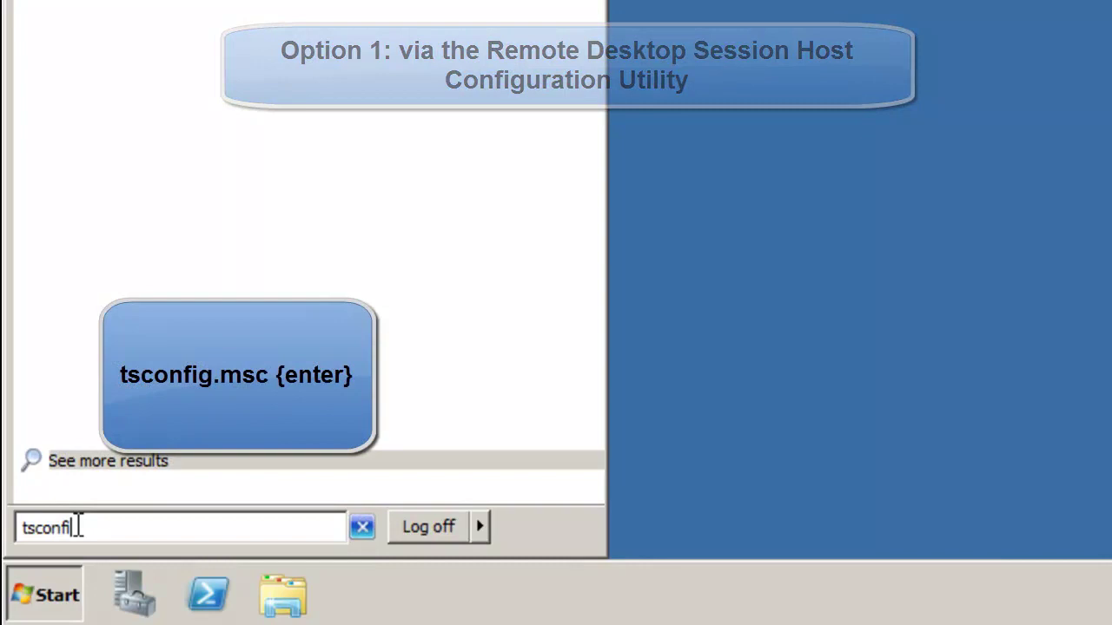
pyautogui.write('g.msc')
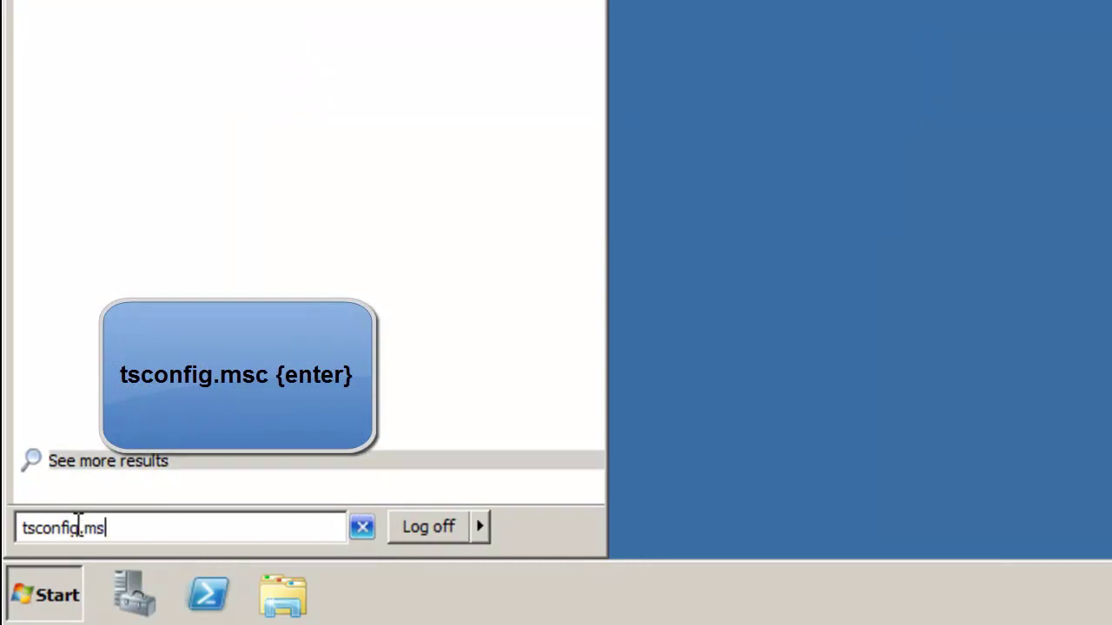
pyautogui.press('Return')
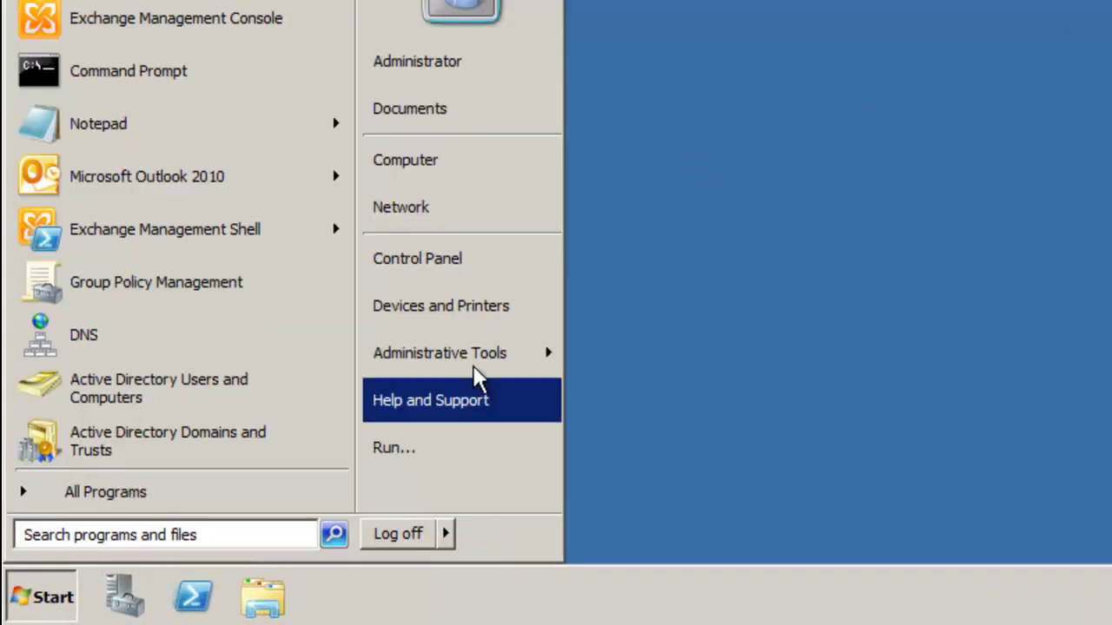
pyautogui.moveTo(473, 369)
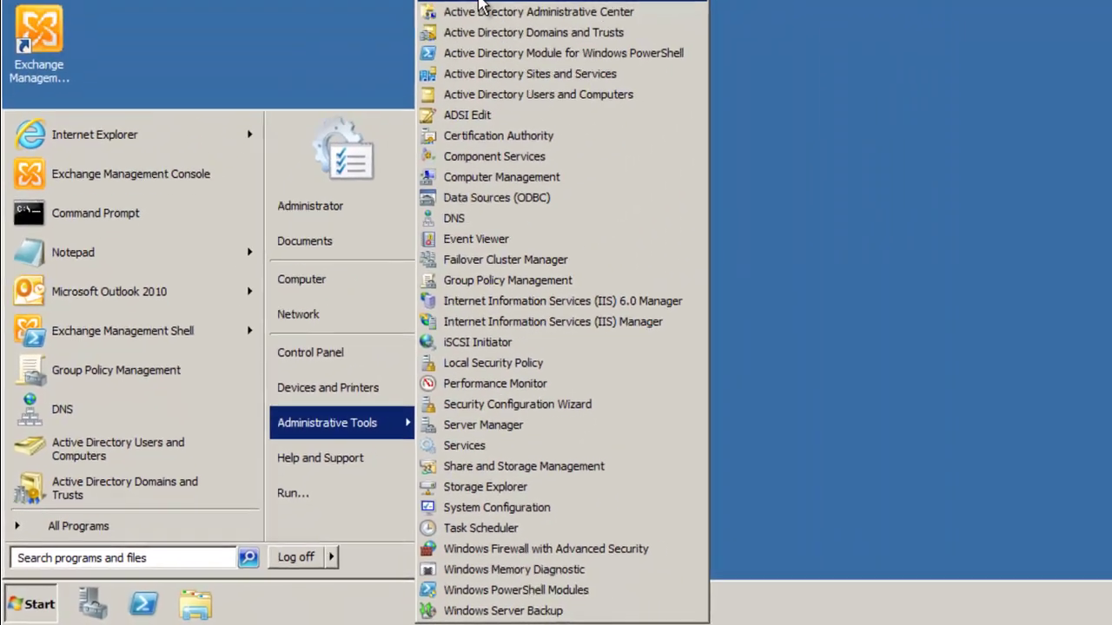
pyautogui.moveTo(607, 17)
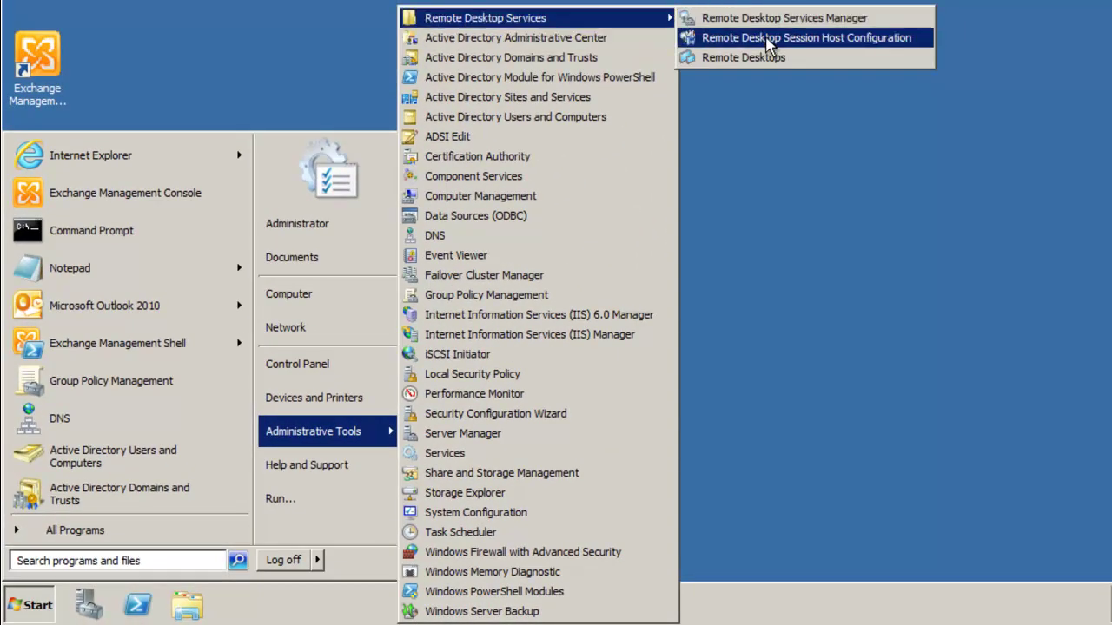
# Uncheck 'Restrict each user to a single session' in the server's properties and apply the change
pyautogui.click(766, 40)
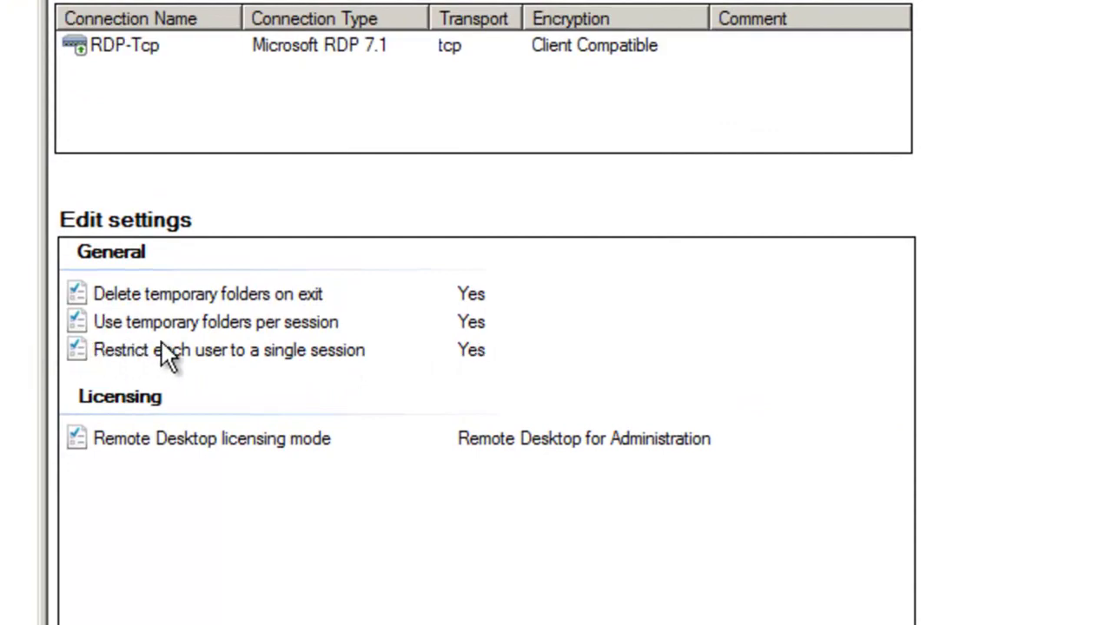
pyautogui.rightClick(270, 350)
pyautogui.click(320, 354)
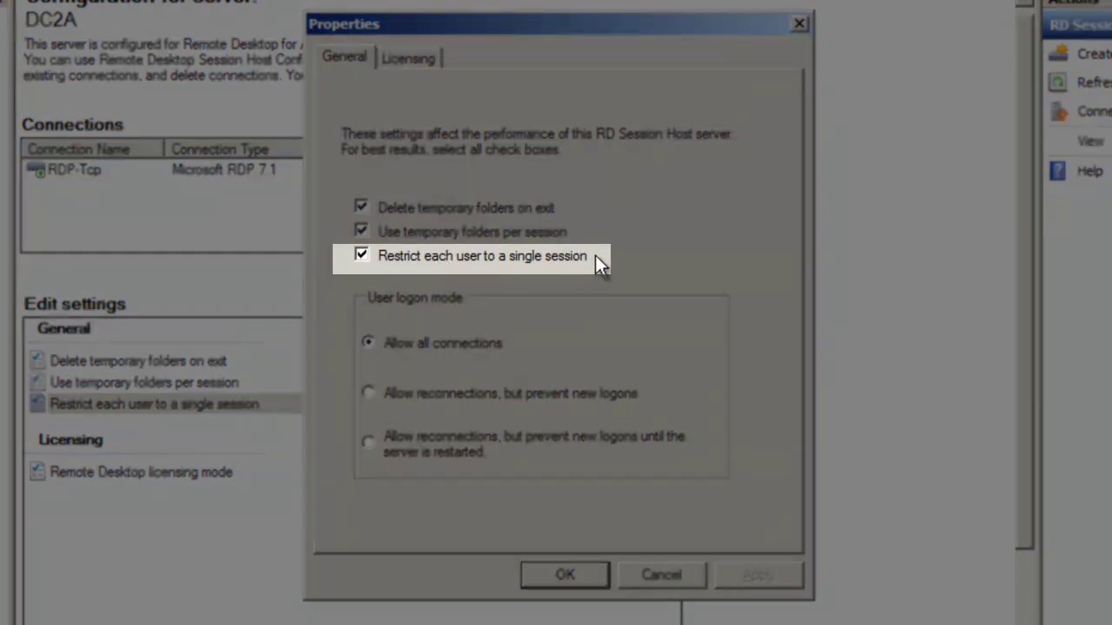
pyautogui.click(361, 256)
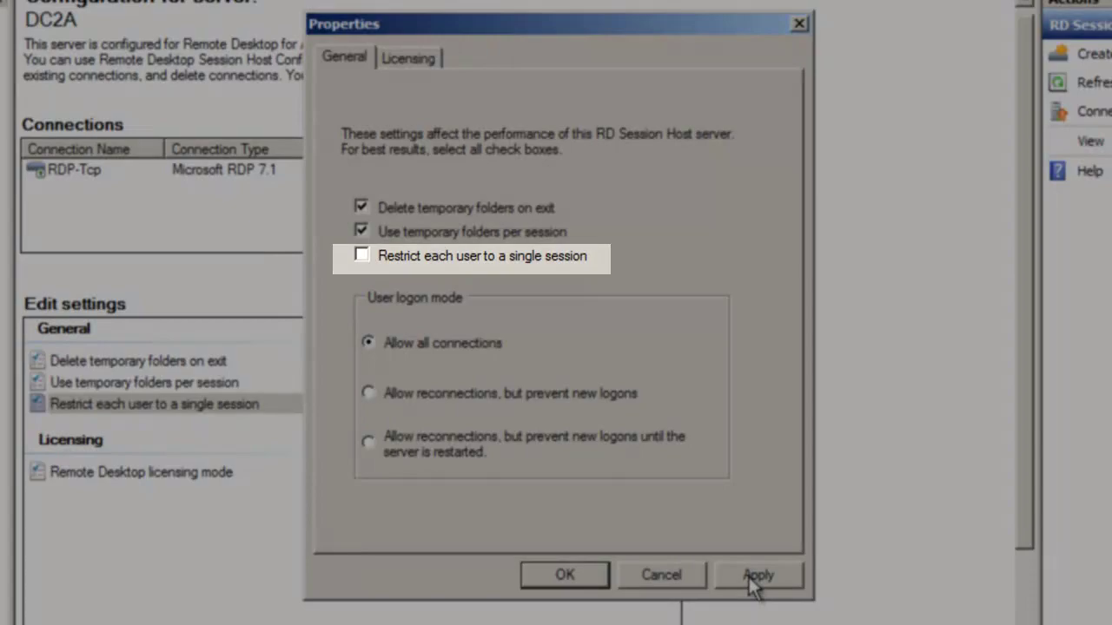
pyautogui.click(749, 575)
pyautogui.click(569, 577)
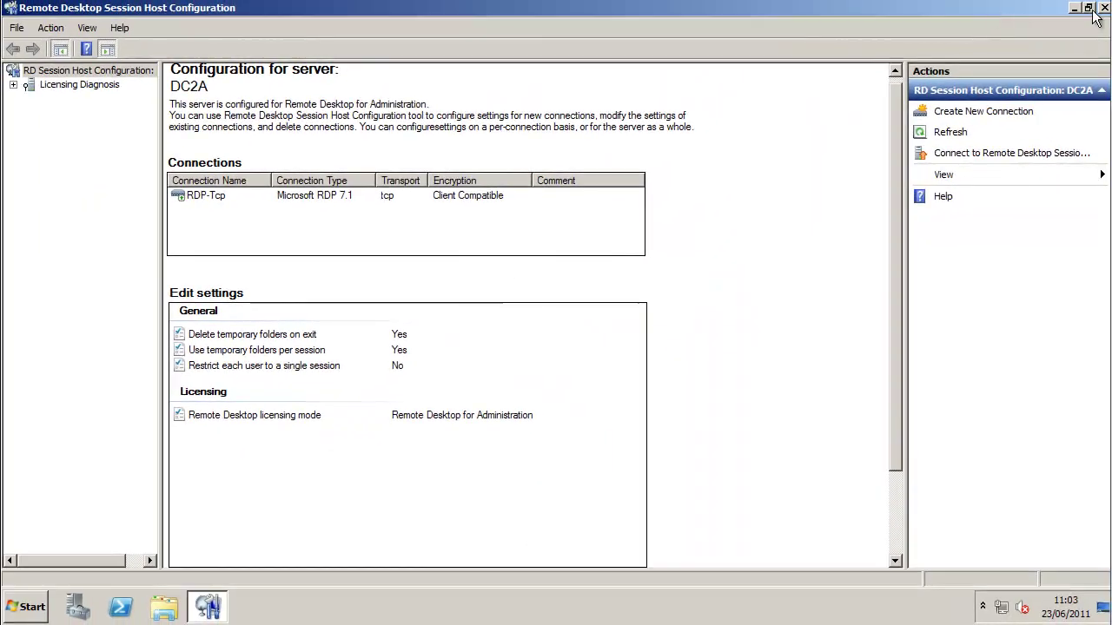
# Close the session host console and launch Registry Editor with regedit
pyautogui.click(1103, 8)
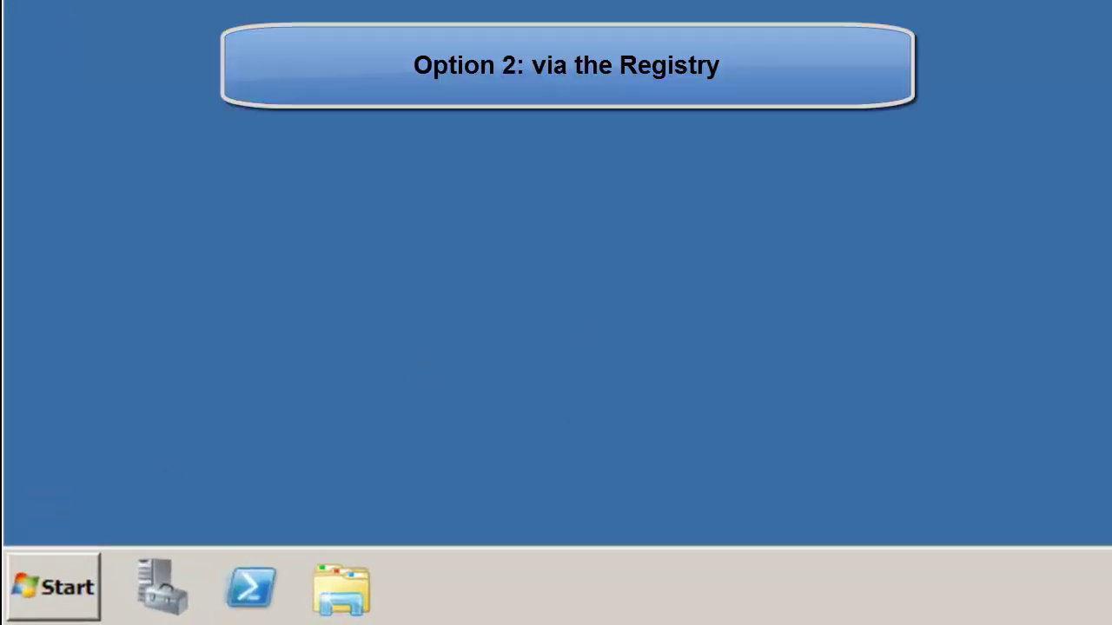
pyautogui.click(53, 573)
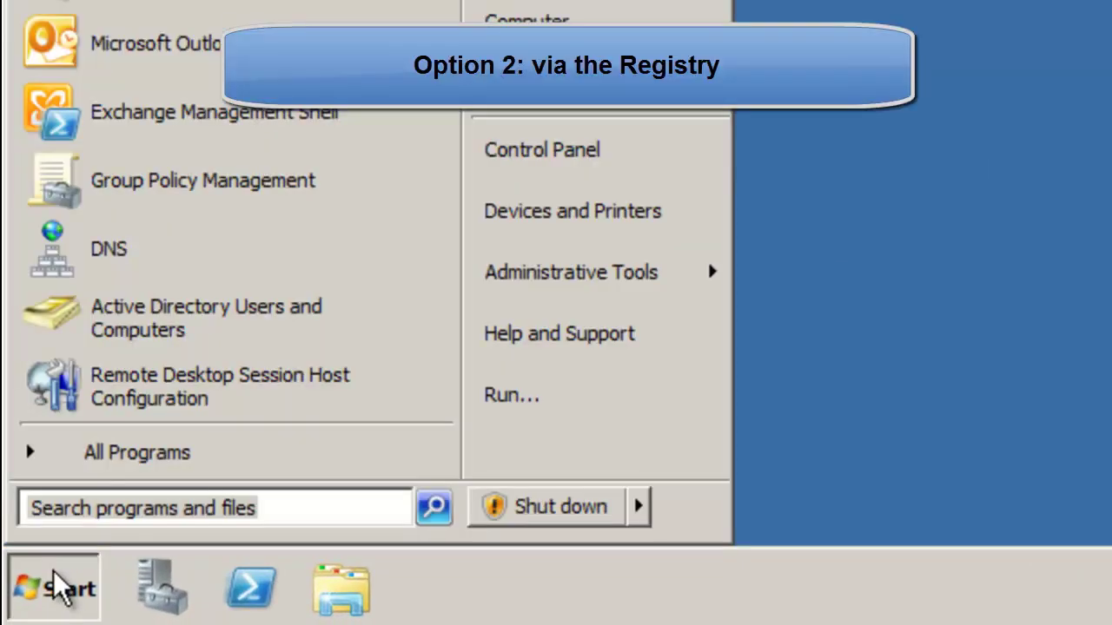
pyautogui.click(517, 401)
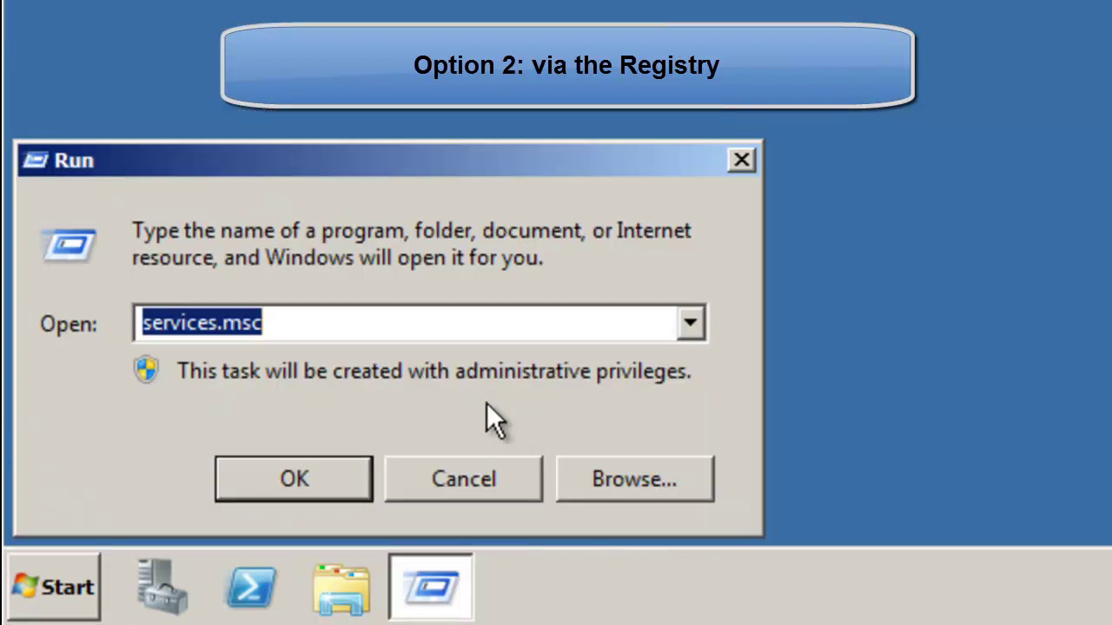
pyautogui.write('rege')
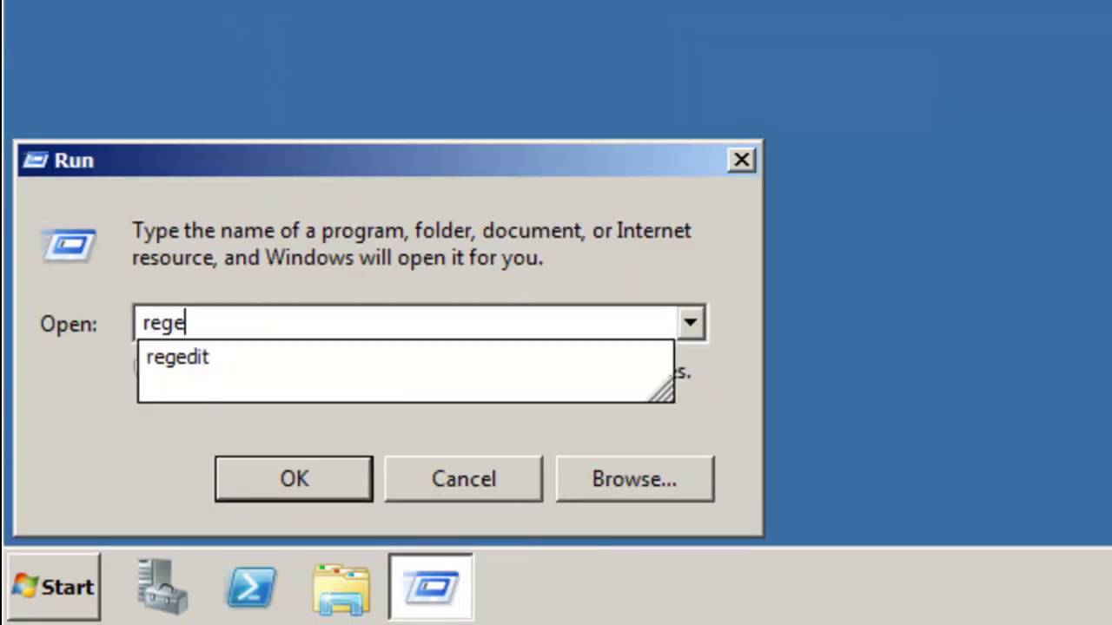
pyautogui.write('di')
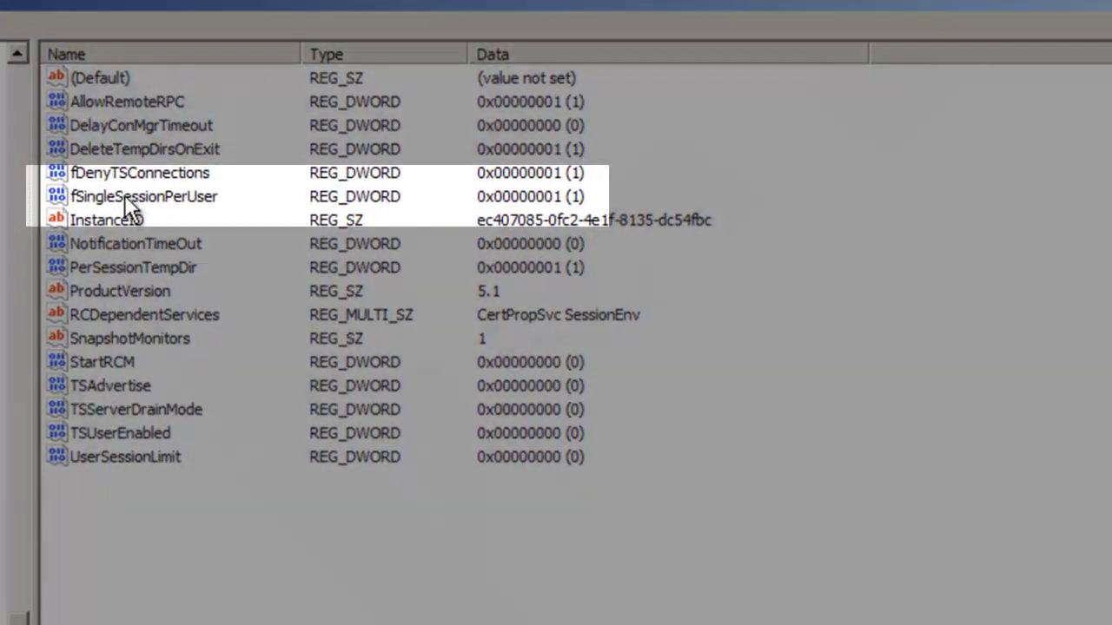
# Change the fSingleSessionPerUser value data to 0
pyautogui.click(124, 198)
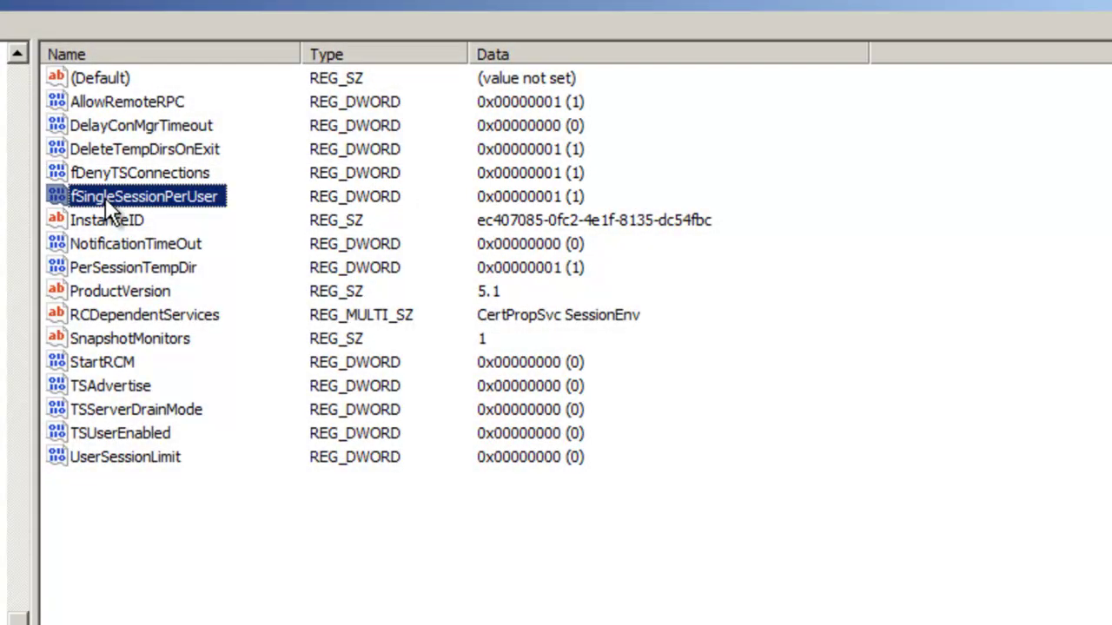
pyautogui.doubleClick(106, 198)
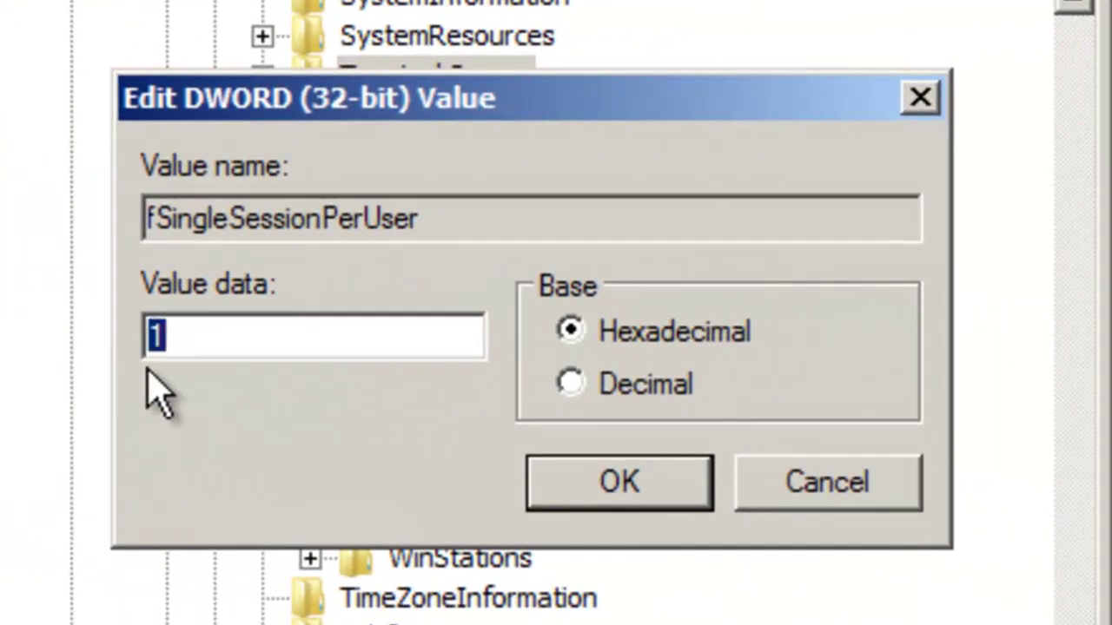
pyautogui.moveTo(199, 331); pyautogui.dragTo(117, 352)
pyautogui.write('0')
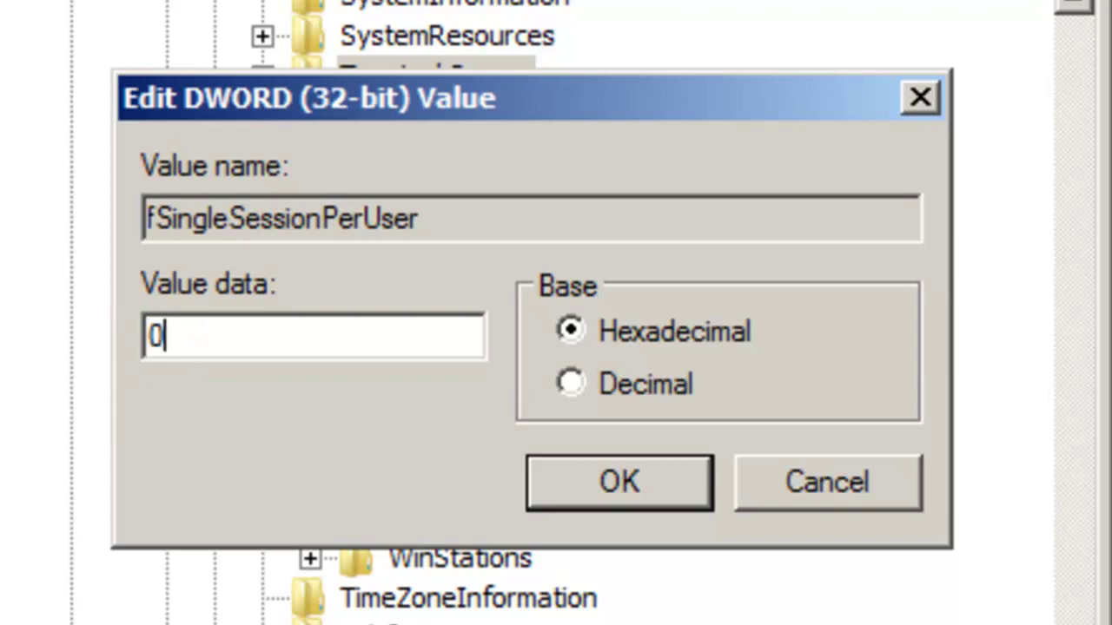
pyautogui.click(669, 492)
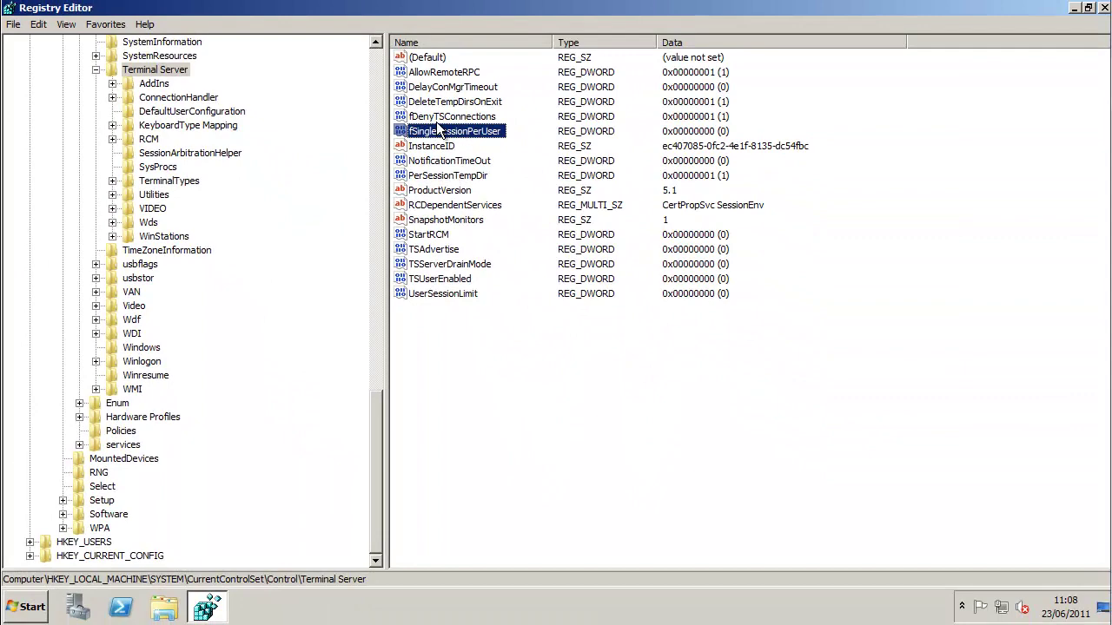
# Close Registry Editor and launch gpedit.msc maximized, with a wider folder tree
pyautogui.click(1103, 8)
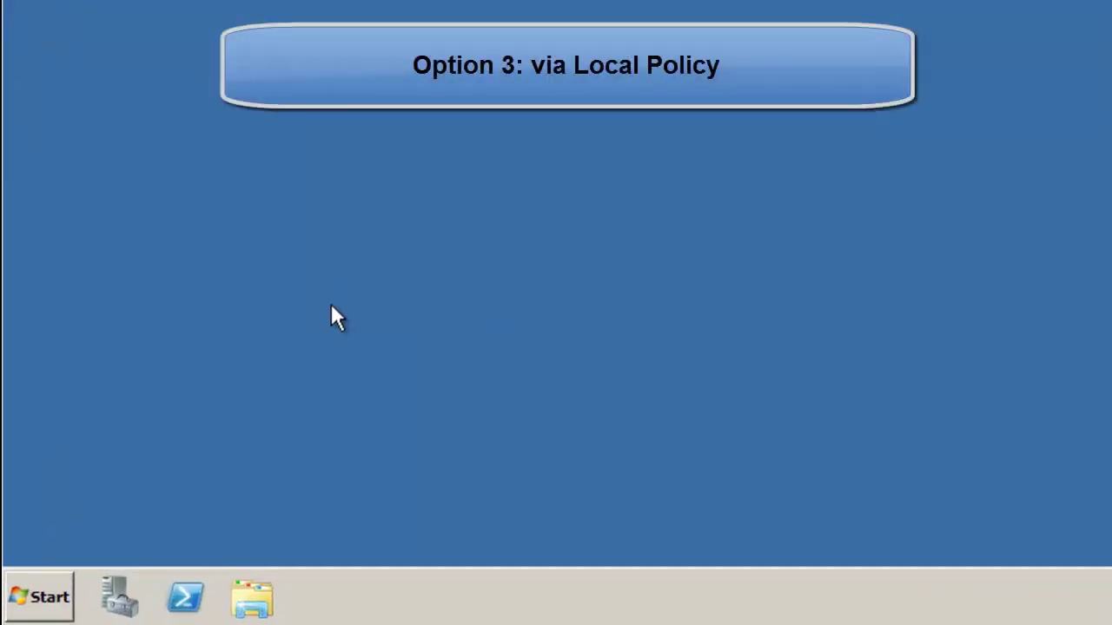
pyautogui.click(43, 613)
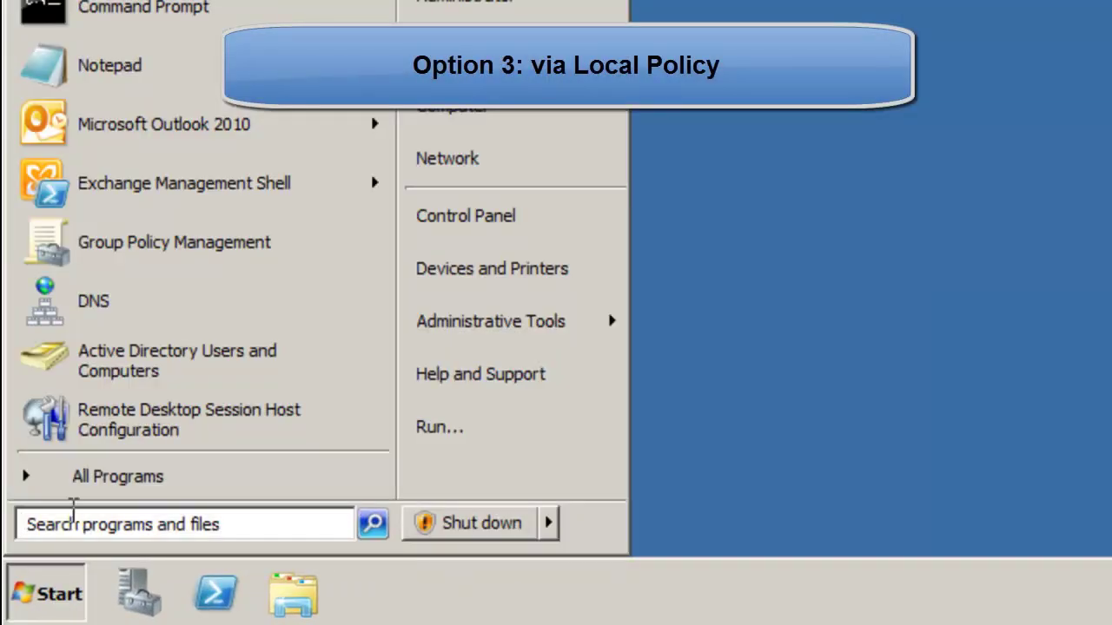
pyautogui.write('gp')
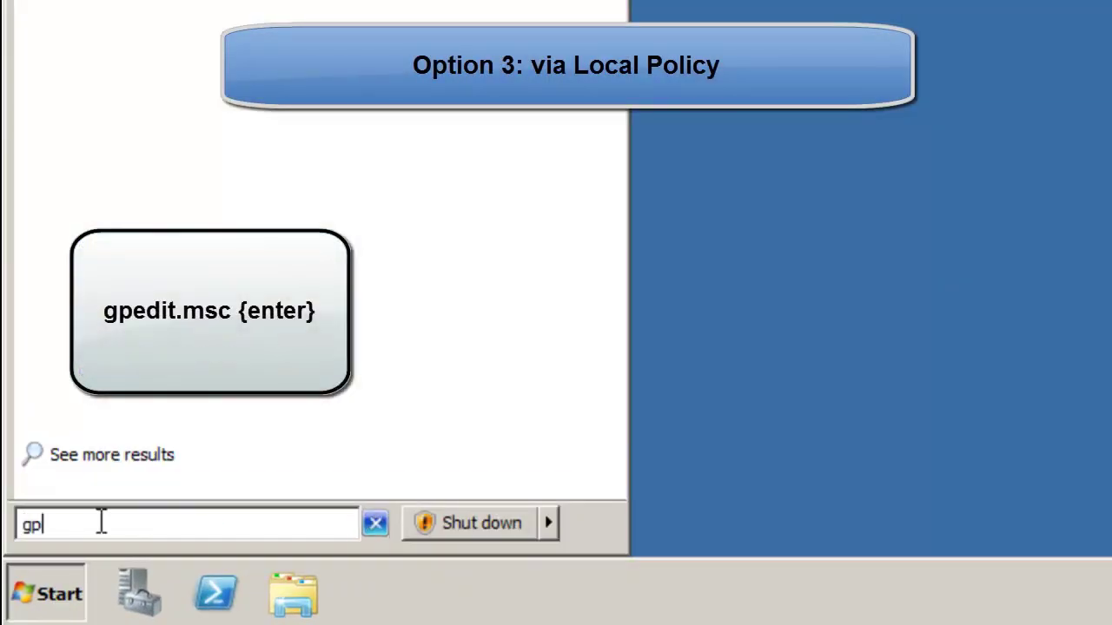
pyautogui.write('edit.msc')
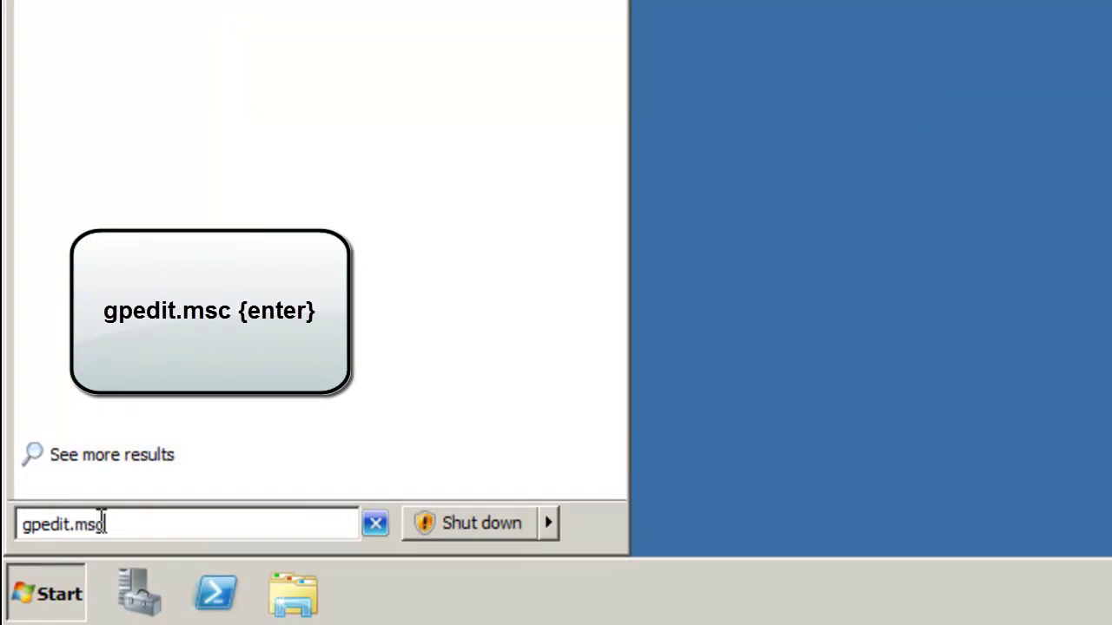
pyautogui.press('Return')
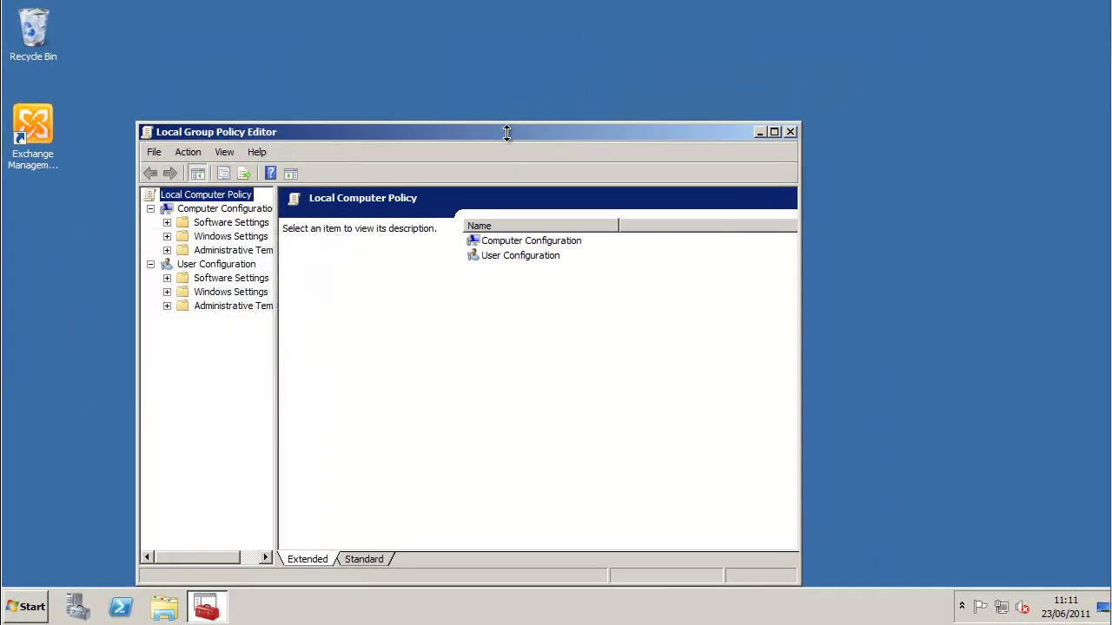
pyautogui.doubleClick(507, 132)
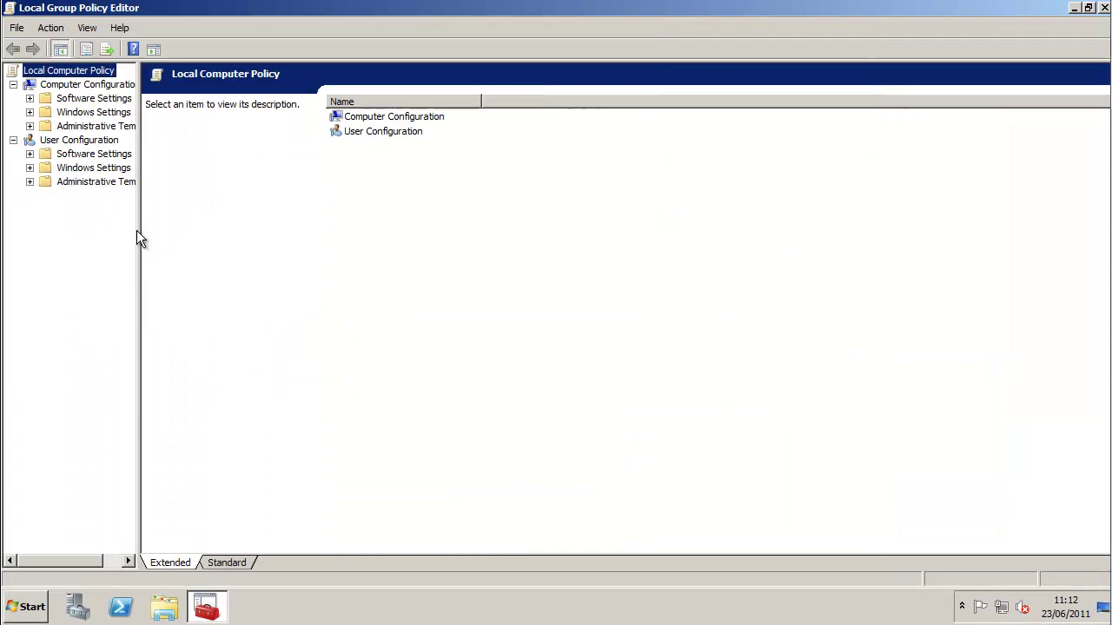
pyautogui.moveTo(140, 232); pyautogui.dragTo(296, 234)
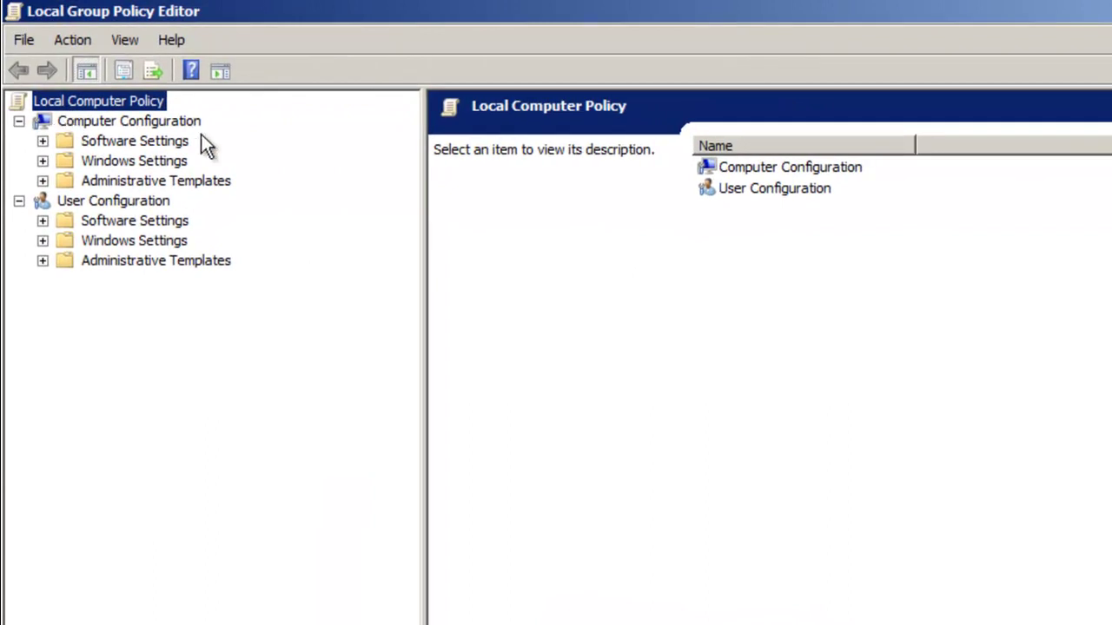
# Expand Administrative Templates > Windows Components > Remote Desktop Services > Session Host and select Connections
pyautogui.click(41, 182)
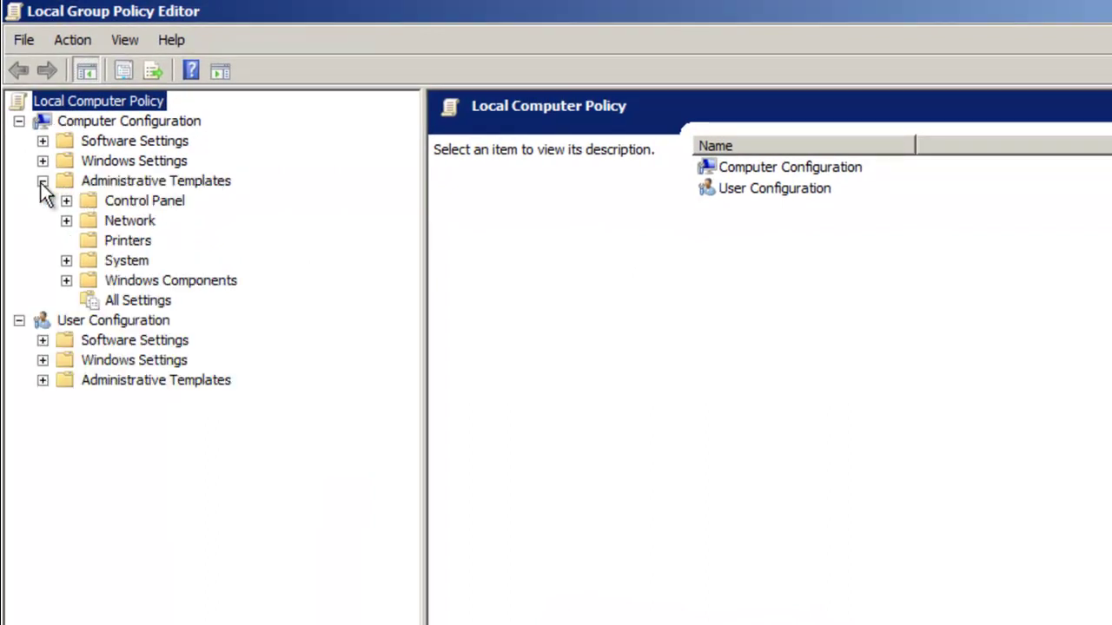
pyautogui.click(66, 281)
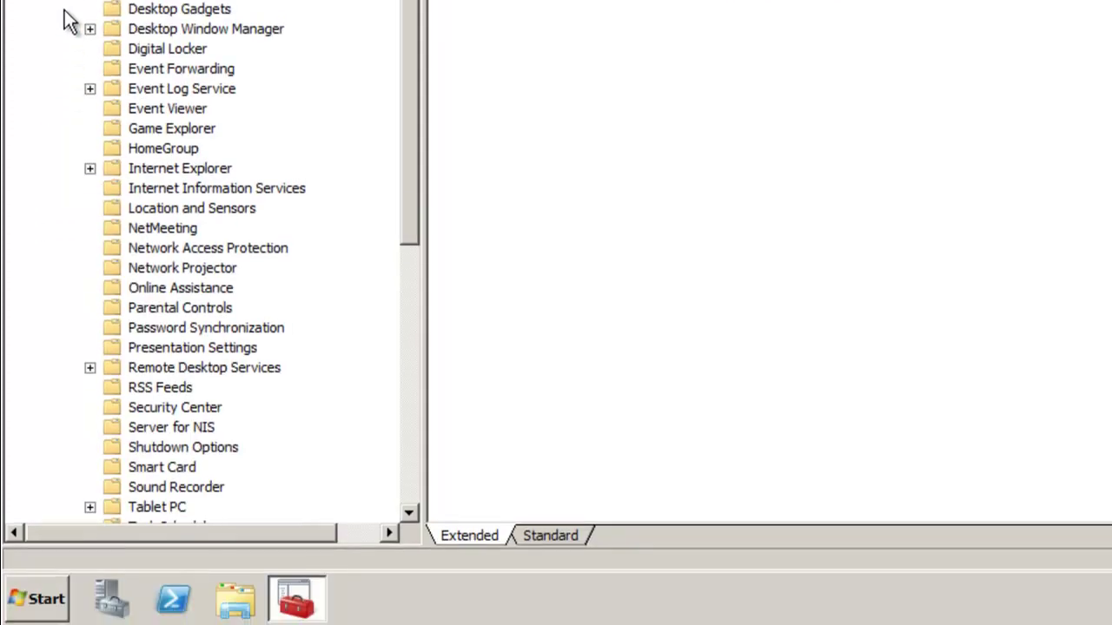
pyautogui.moveTo(412, 64); pyautogui.dragTo(410, 174)
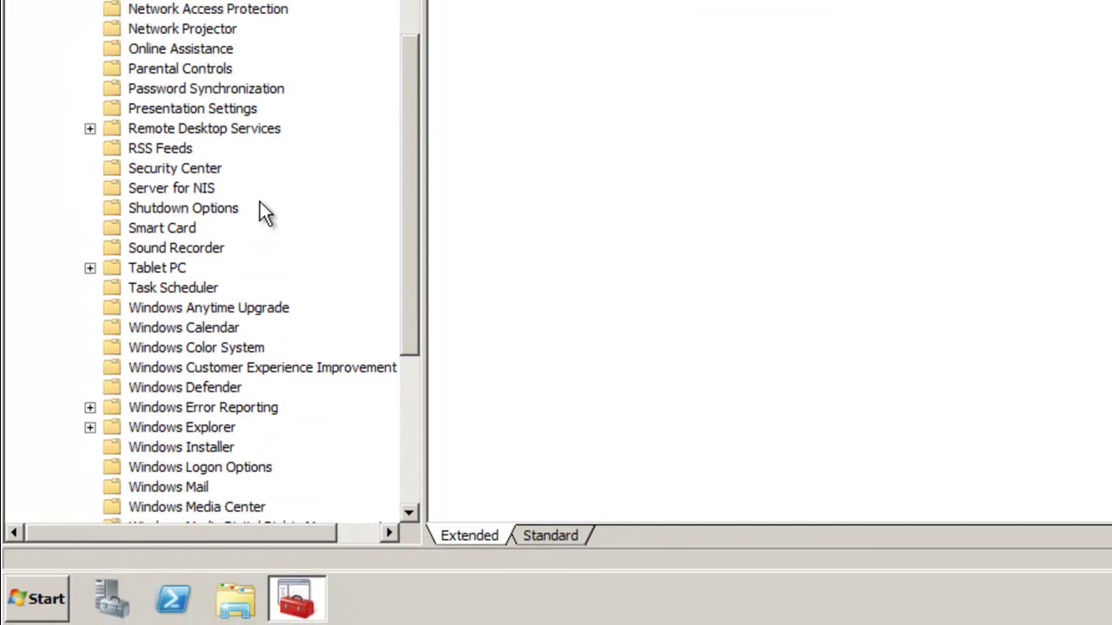
pyautogui.doubleClick(203, 129)
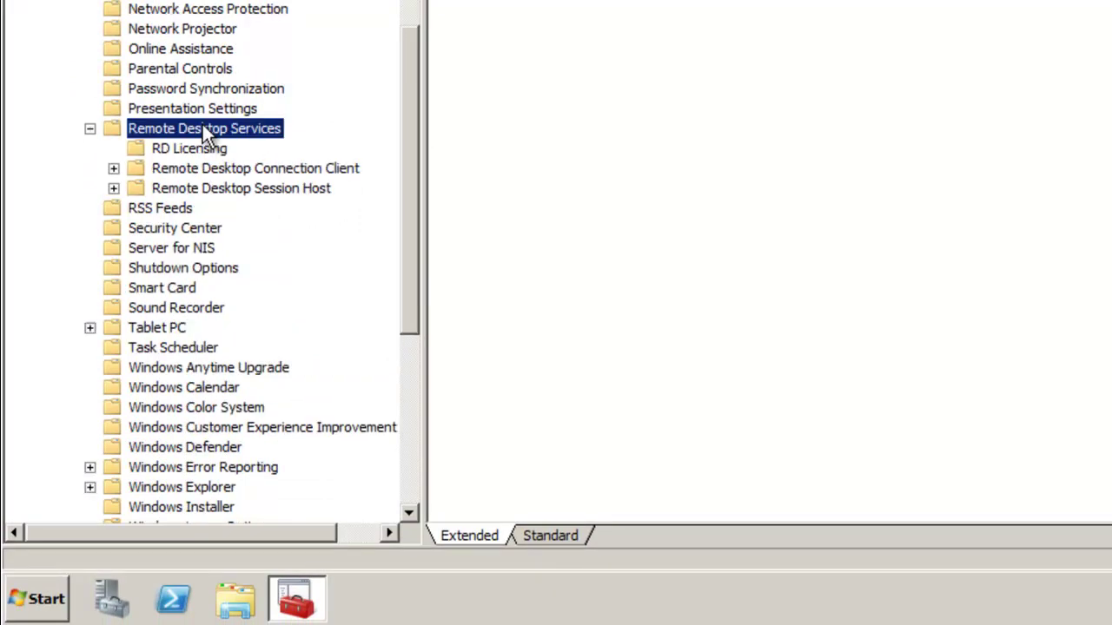
pyautogui.doubleClick(181, 187)
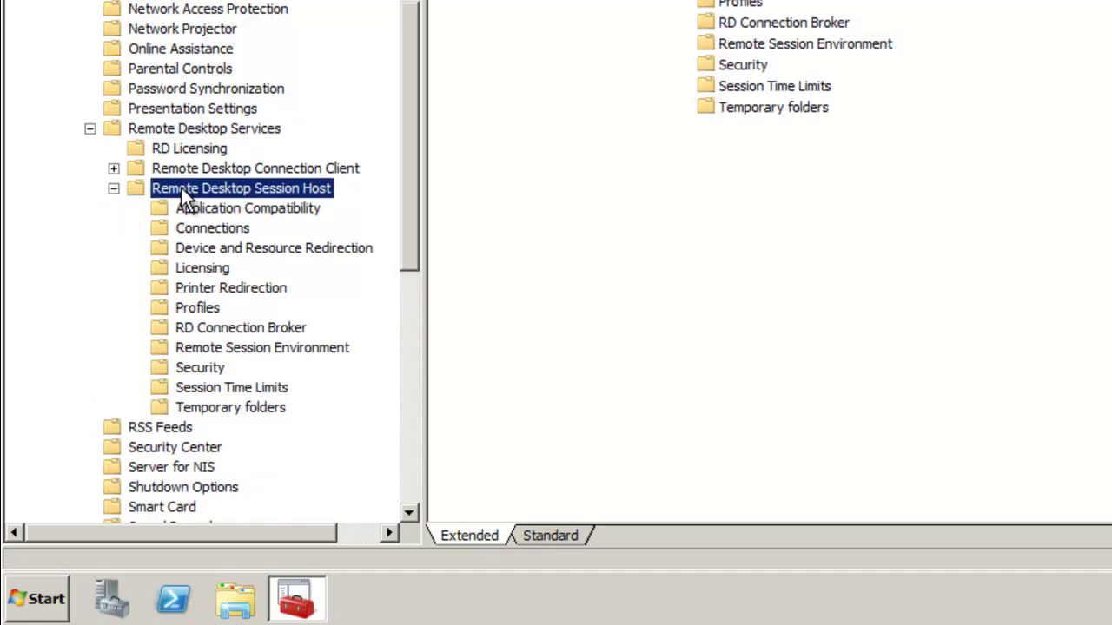
pyautogui.click(193, 230)
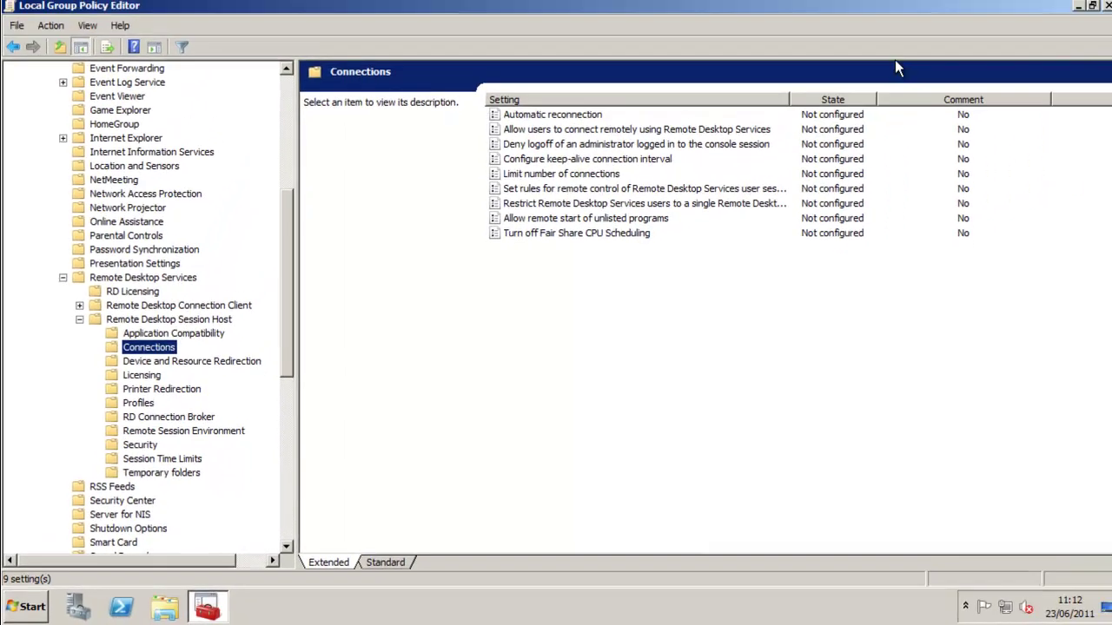
# Set 'Restrict Remote Desktop Services users to a single Remote Desktop Services session' to Disabled
pyautogui.moveTo(789, 99); pyautogui.dragTo(913, 101)
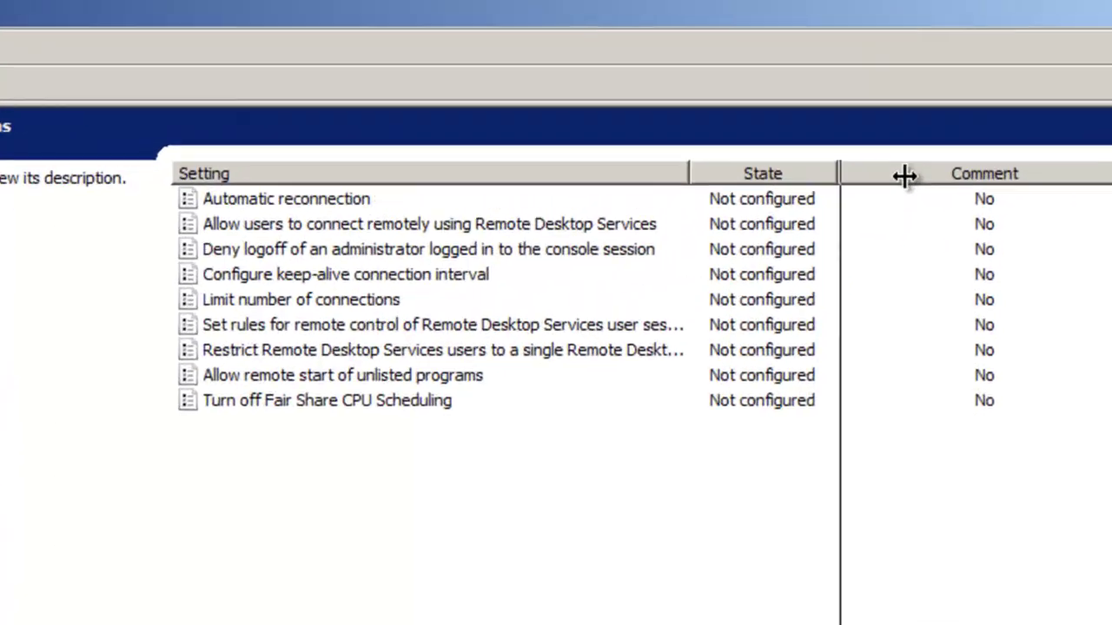
pyautogui.moveTo(905, 176); pyautogui.dragTo(961, 177)
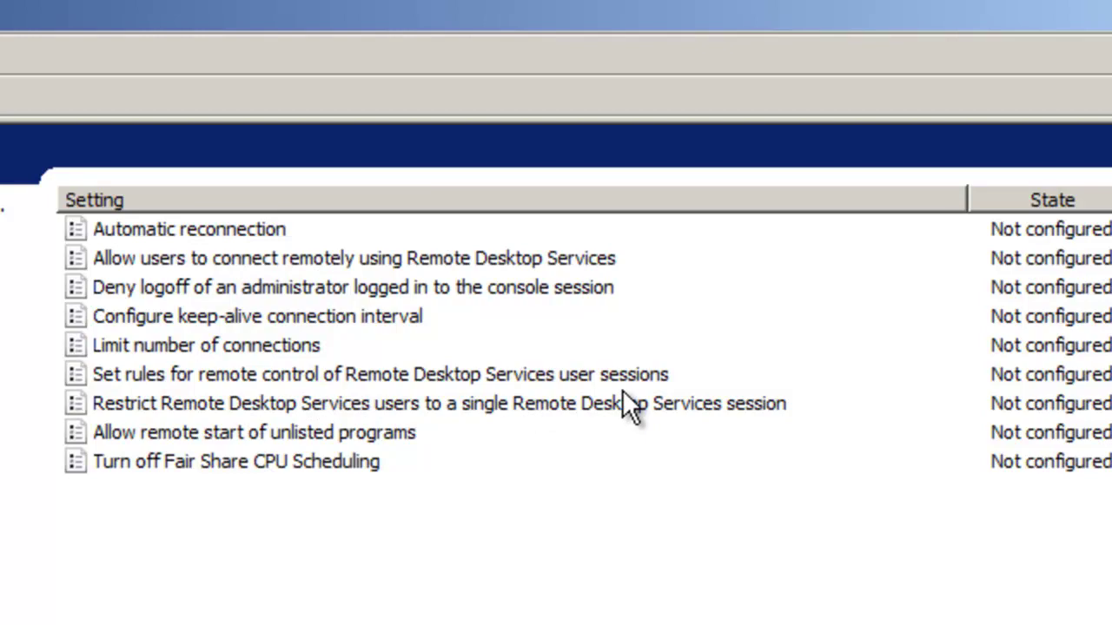
pyautogui.doubleClick(576, 402)
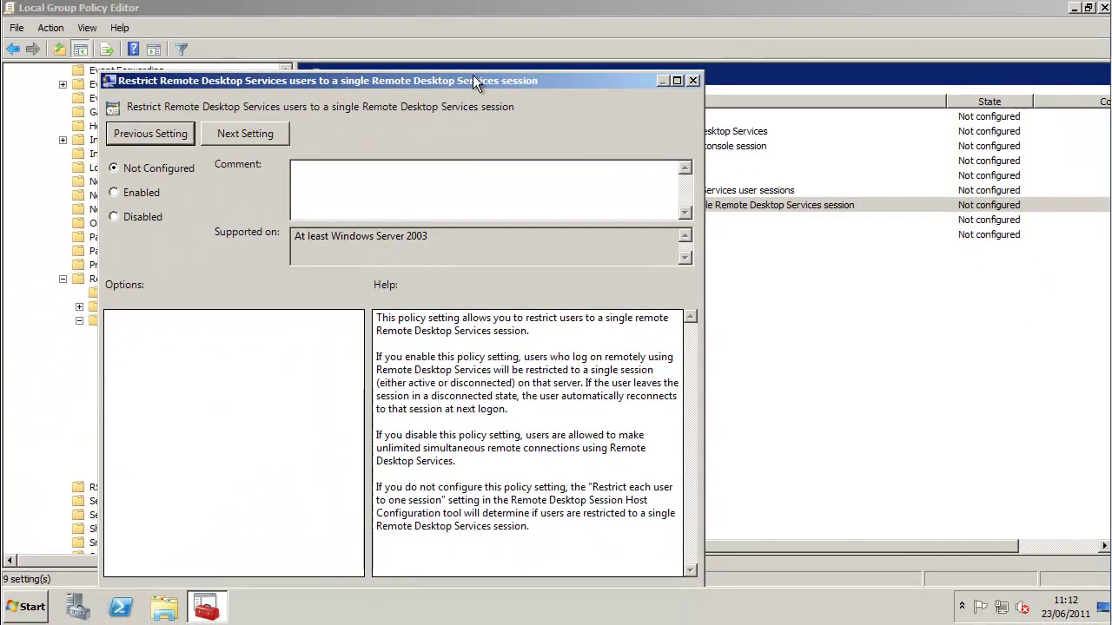
pyautogui.moveTo(474, 75); pyautogui.dragTo(634, 13)
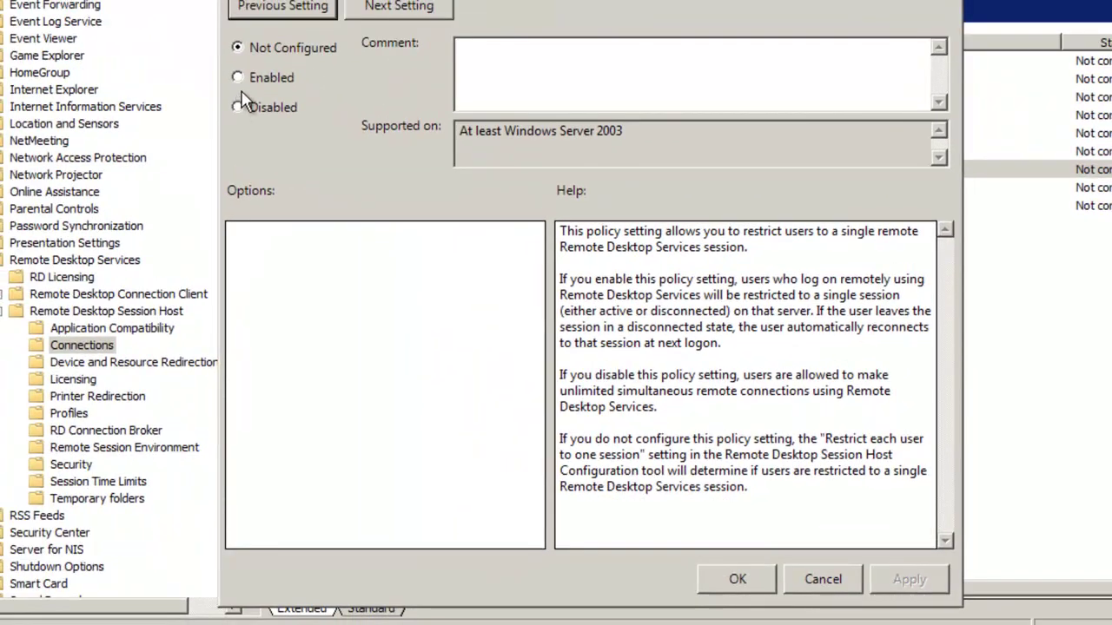
pyautogui.click(239, 108)
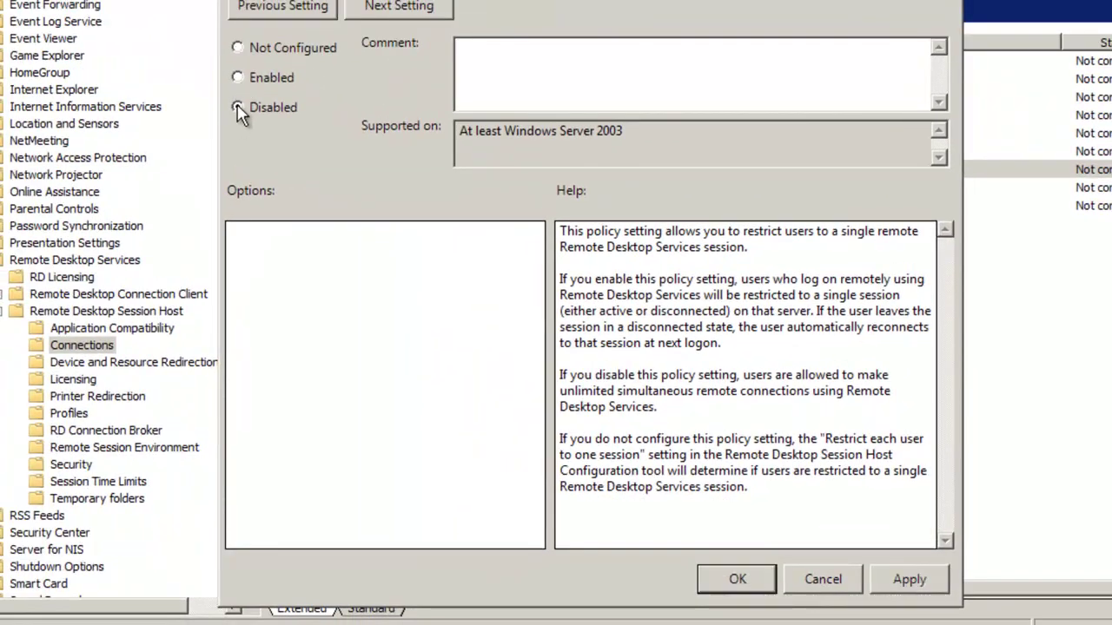
pyautogui.click(909, 580)
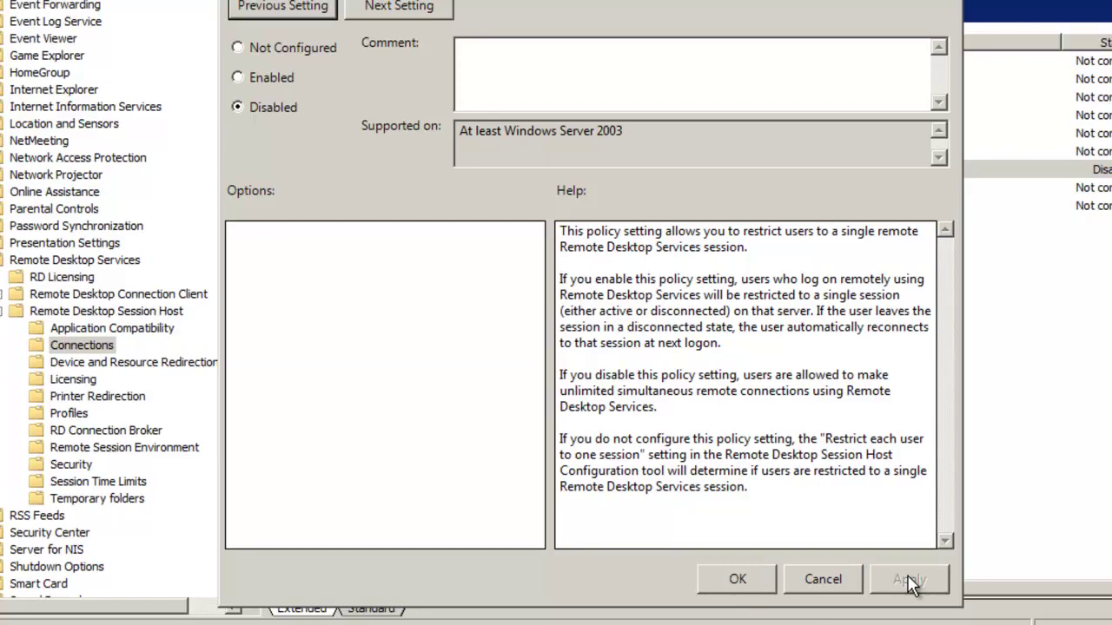
pyautogui.click(736, 580)
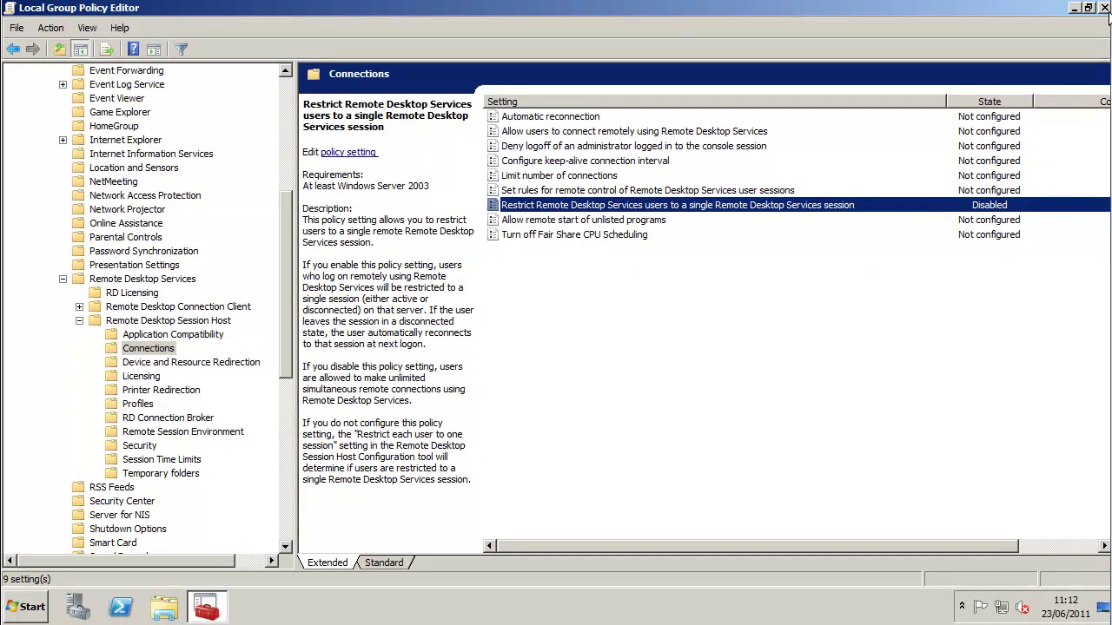
# Close the policy editor, run gpupdate /force in Command Prompt, and close it
pyautogui.click(1104, 8)
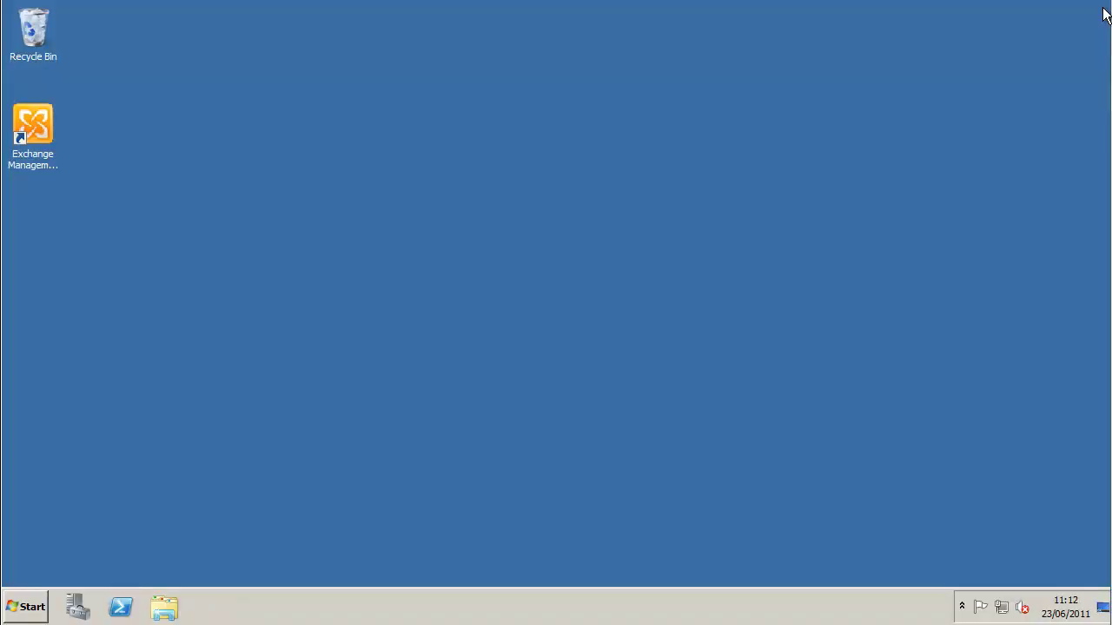
pyautogui.click(26, 606)
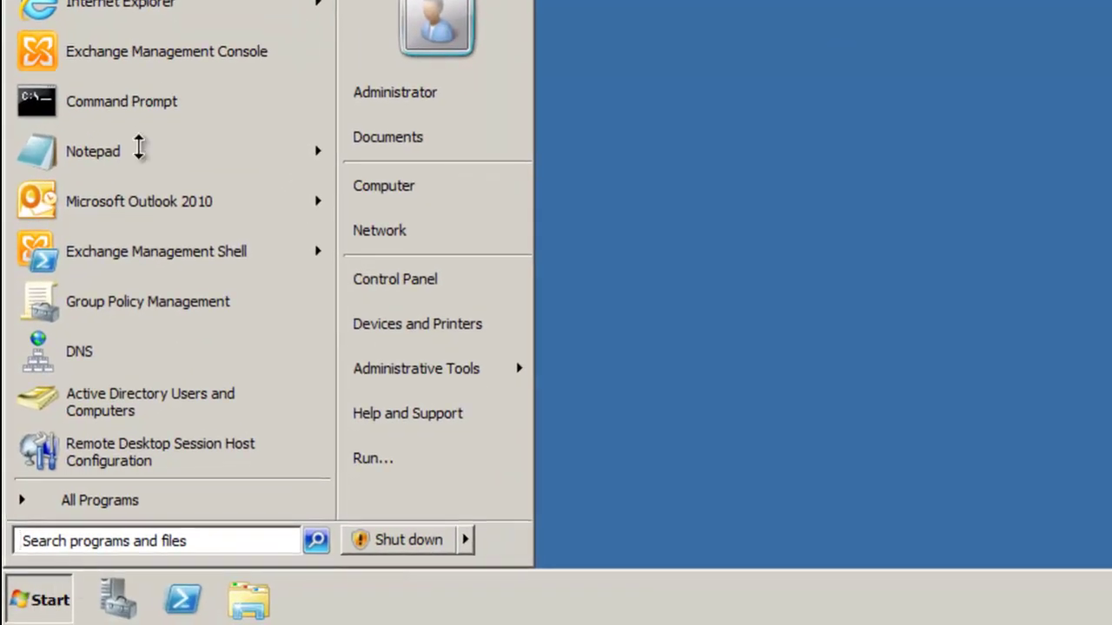
pyautogui.click(121, 102)
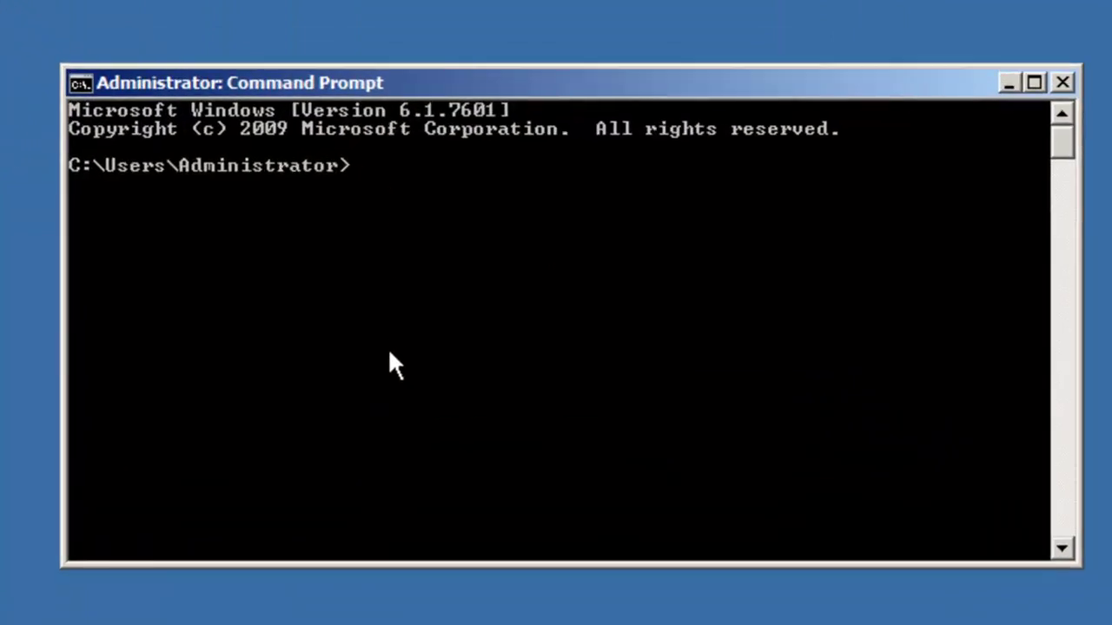
pyautogui.write('gpupdate /force')
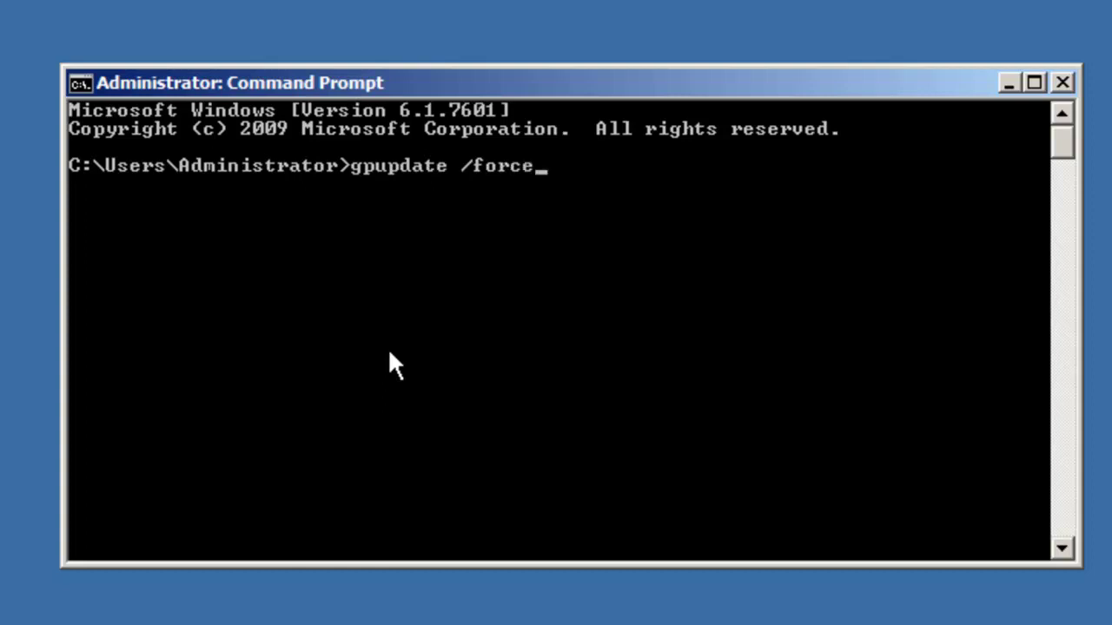
pyautogui.press('Return')
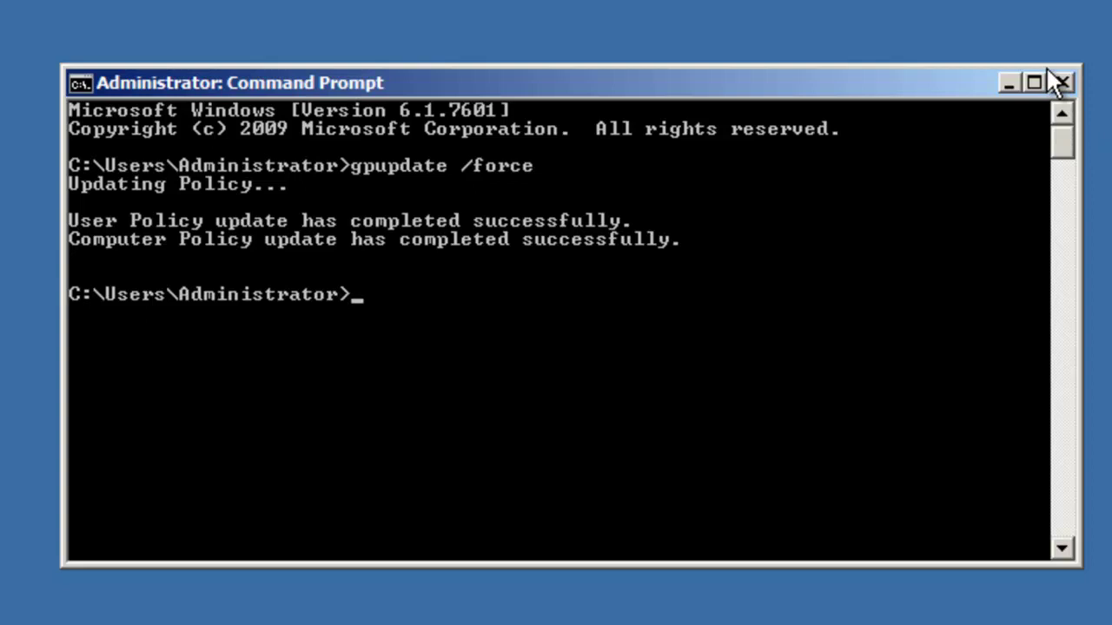
pyautogui.click(1065, 80)
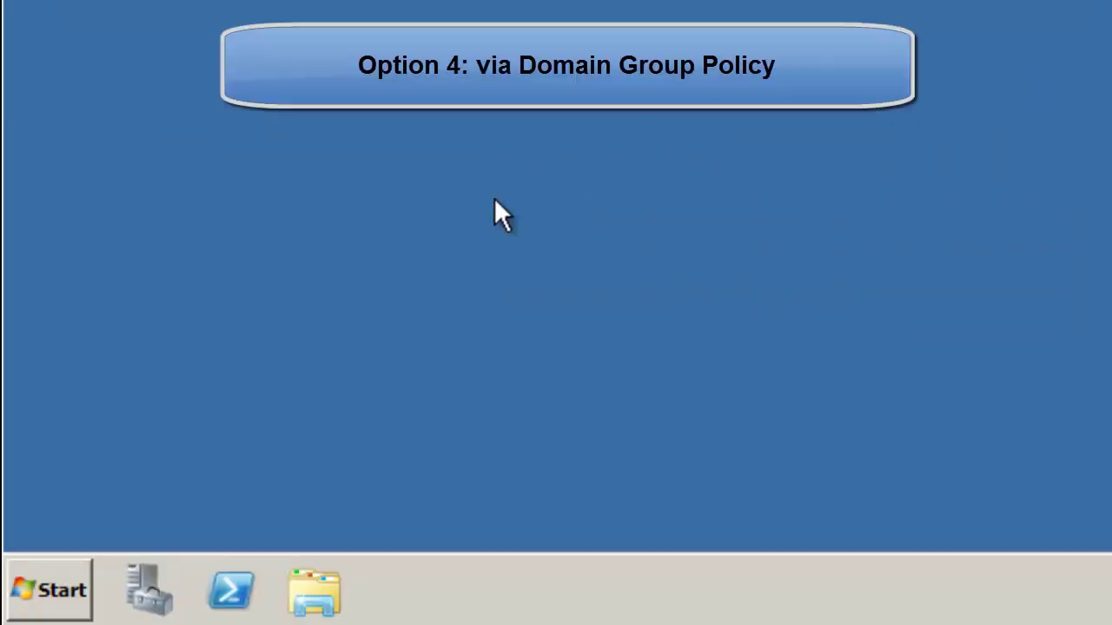
# Launch Group Policy Management by running gpmc.msc from the Start menu search
pyautogui.click(45, 599)
pyautogui.click(118, 521)
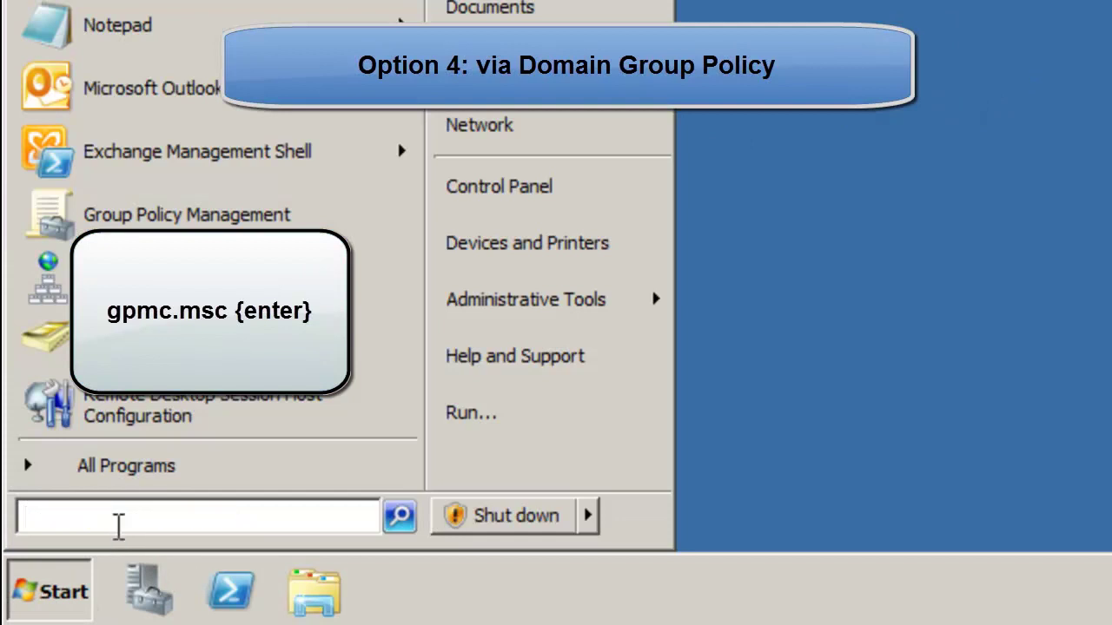
pyautogui.write('gpm')
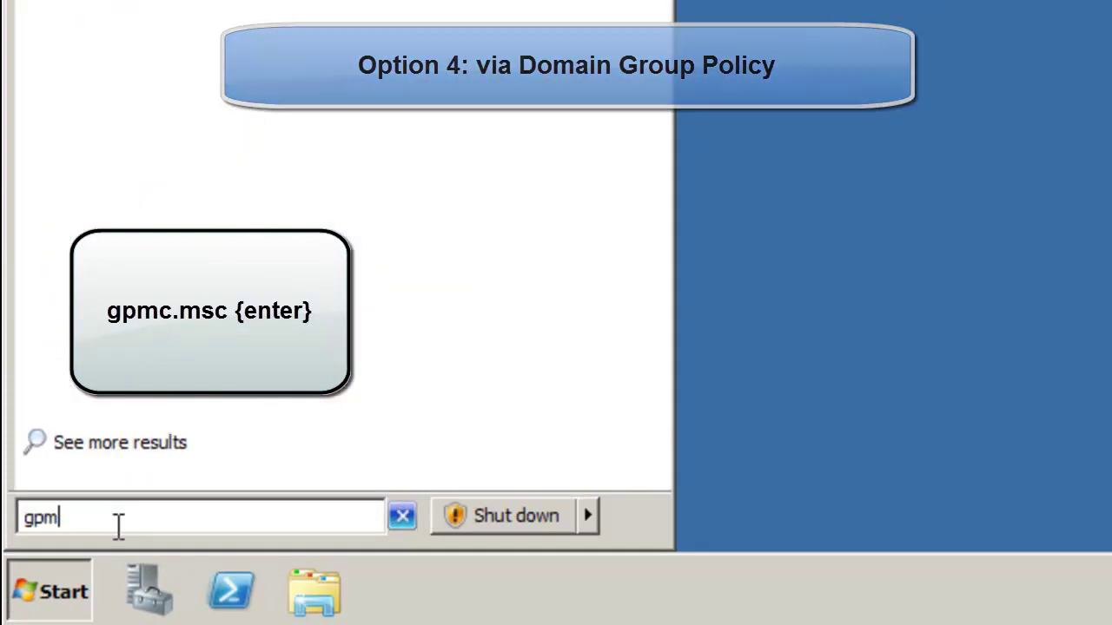
pyautogui.write('c.msc')
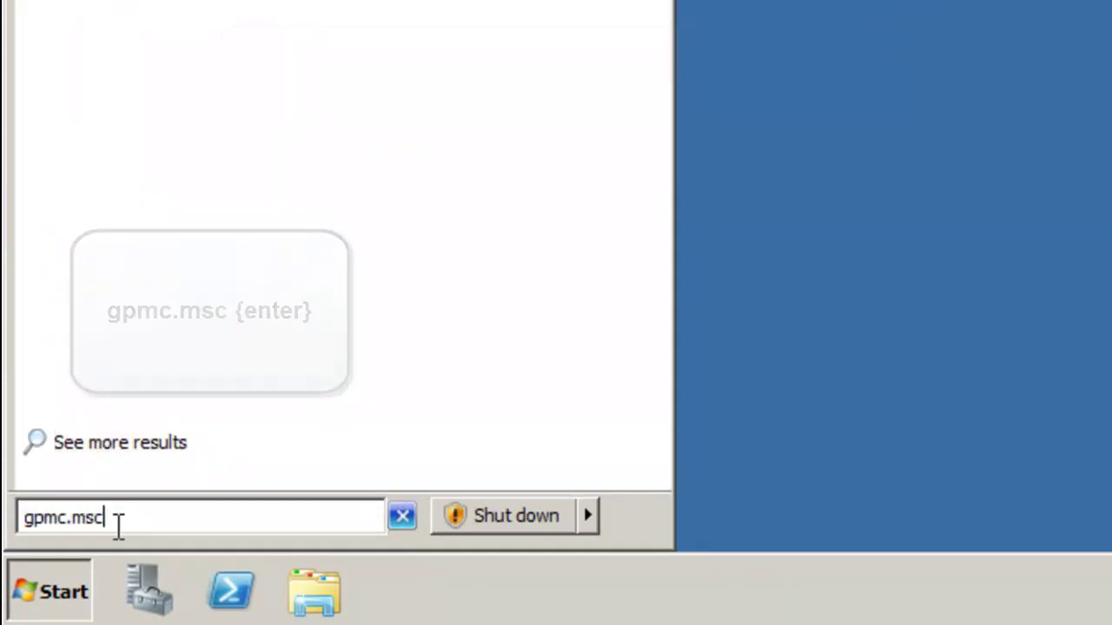
pyautogui.press('Return')
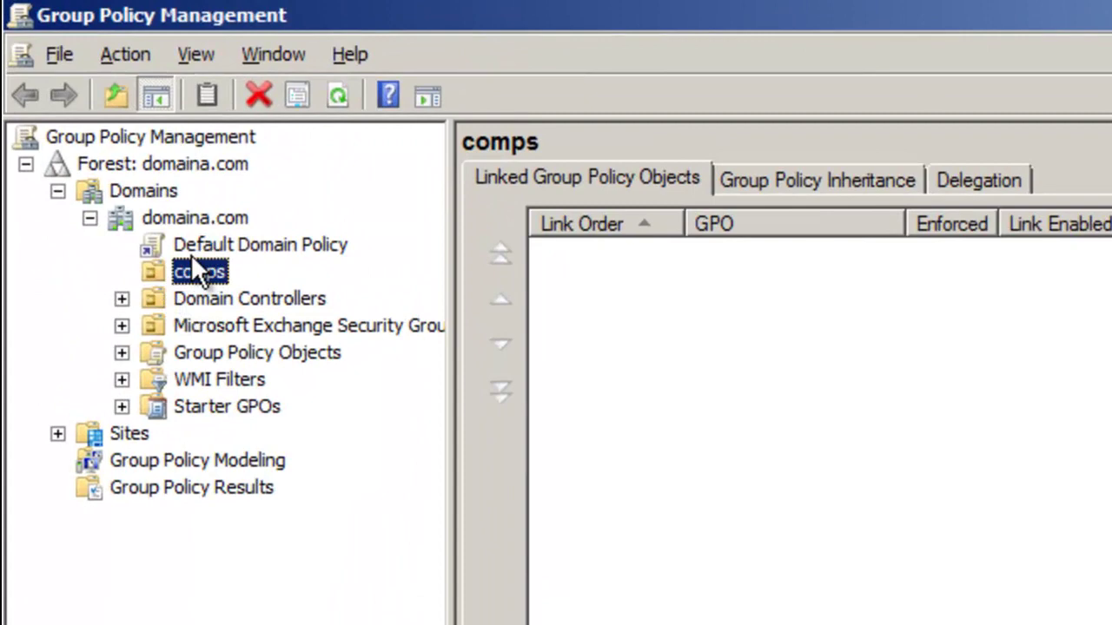
# Create a GPO named RDP_Sessions linked to the domaina.com domain
pyautogui.rightClick(163, 217)
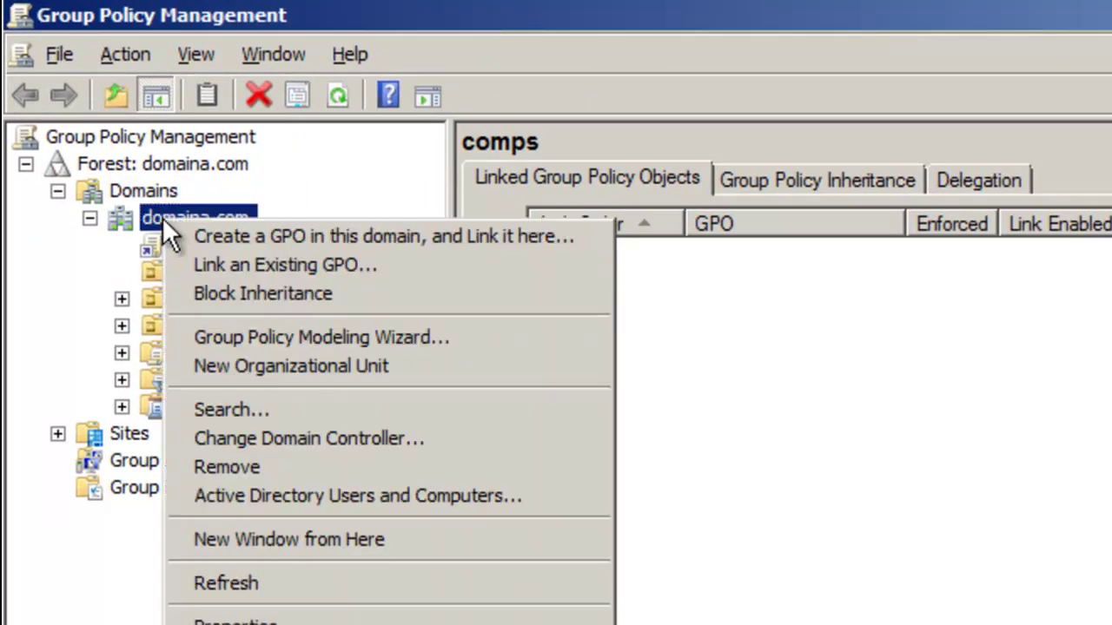
pyautogui.click(205, 236)
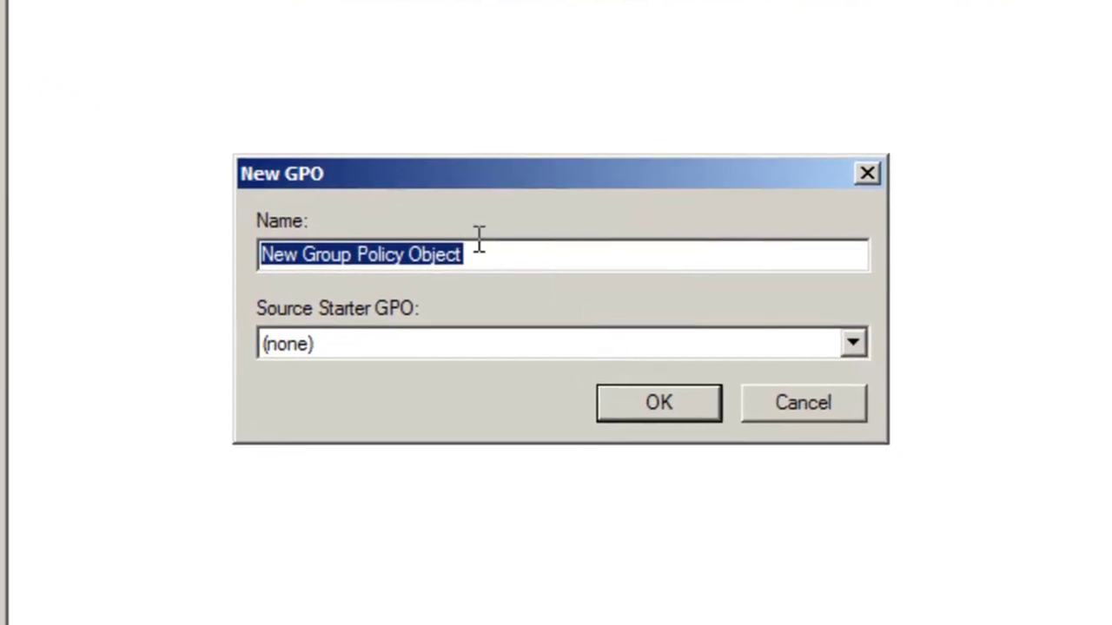
pyautogui.press('Delete')
pyautogui.hotkey('ctrl', 'z')
pyautogui.write('RDP ')
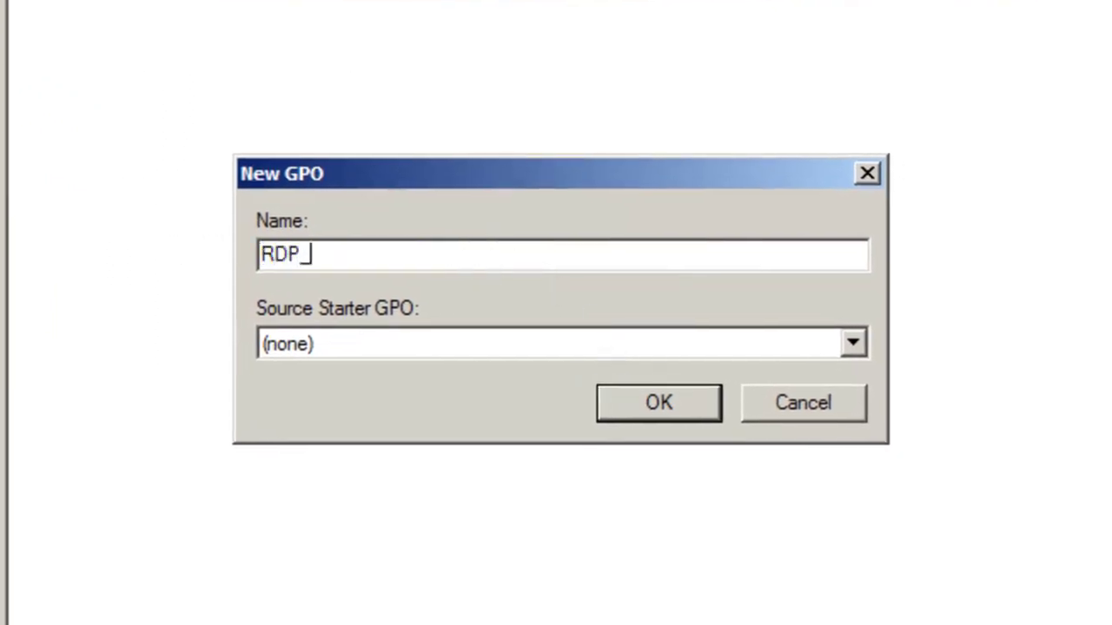
pyautogui.write('Sessions')
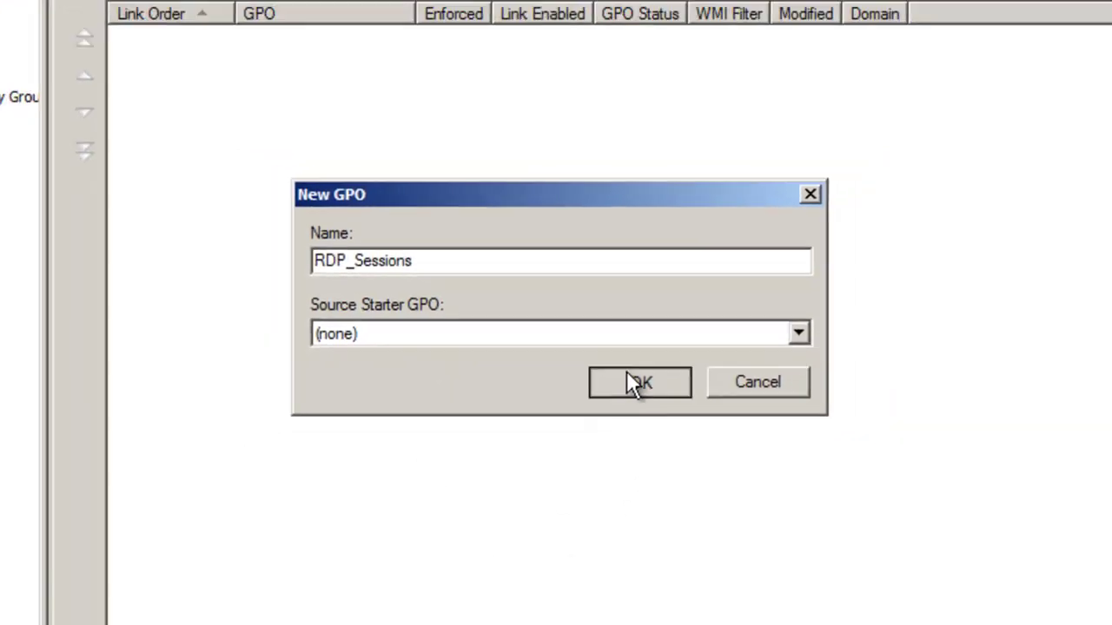
pyautogui.click(632, 382)
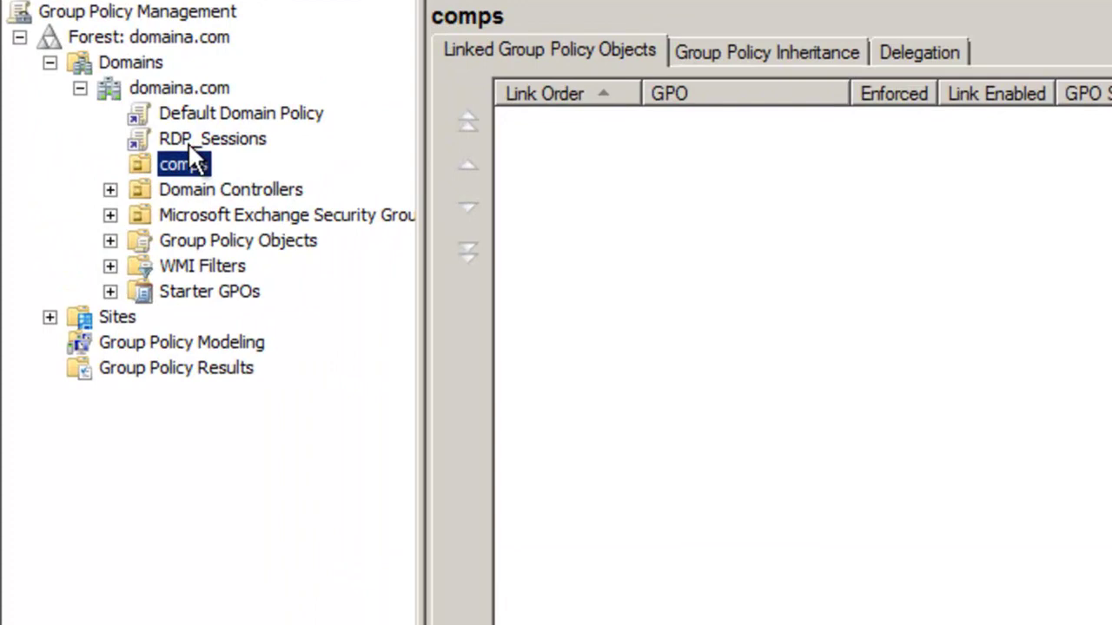
# Open the RDP_Sessions GPO for editing, maximized with a wider navigation tree
pyautogui.rightClick(214, 139)
pyautogui.click(249, 154)
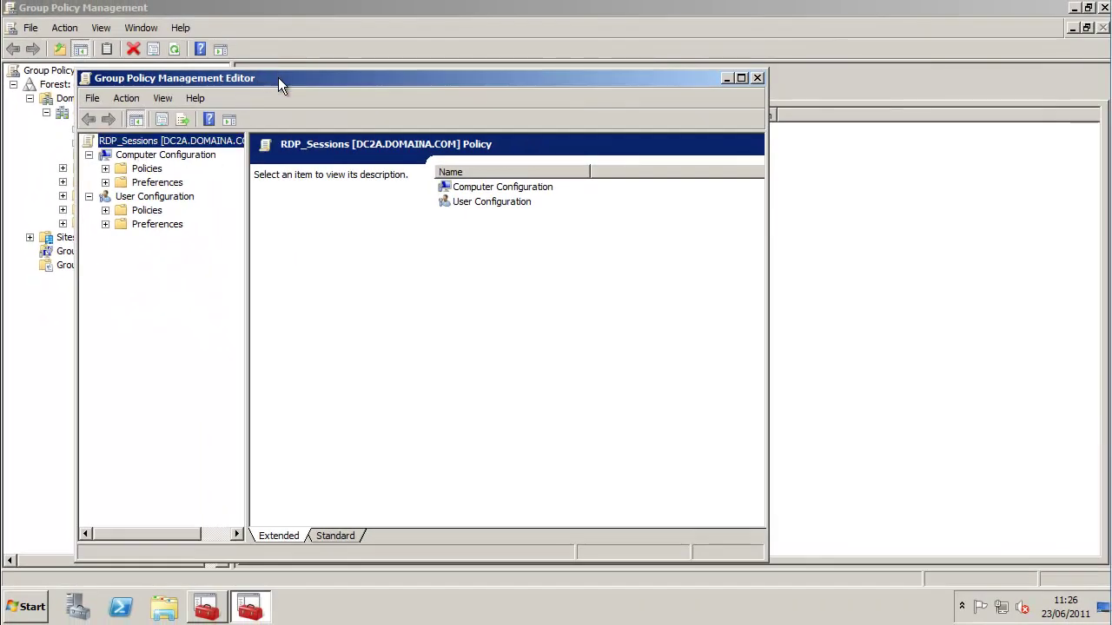
pyautogui.doubleClick(278, 77)
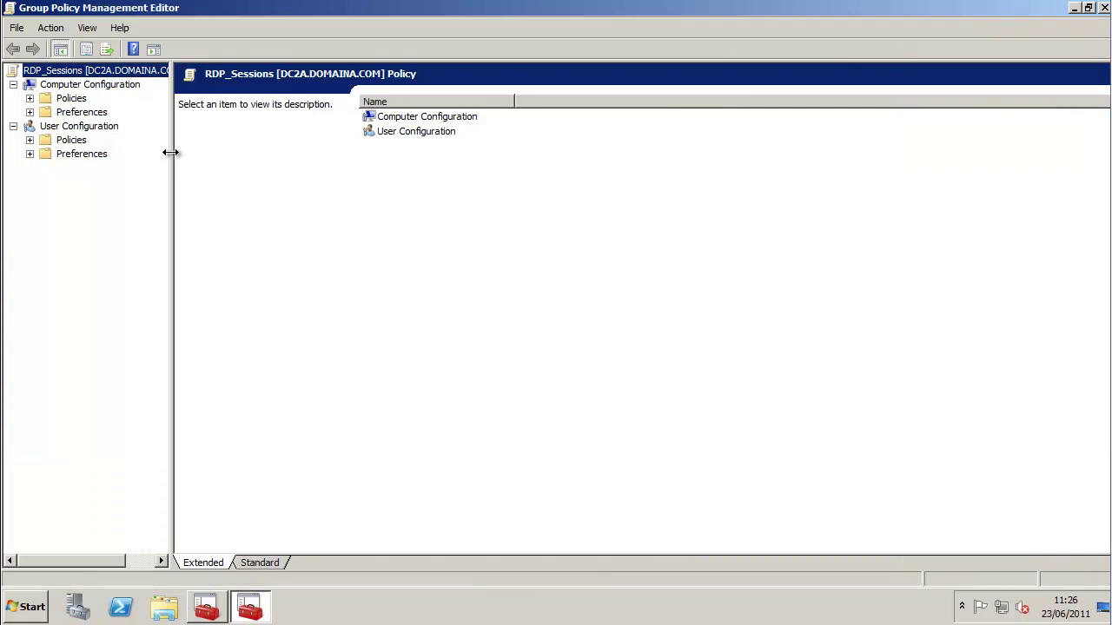
pyautogui.moveTo(171, 152); pyautogui.dragTo(335, 155)
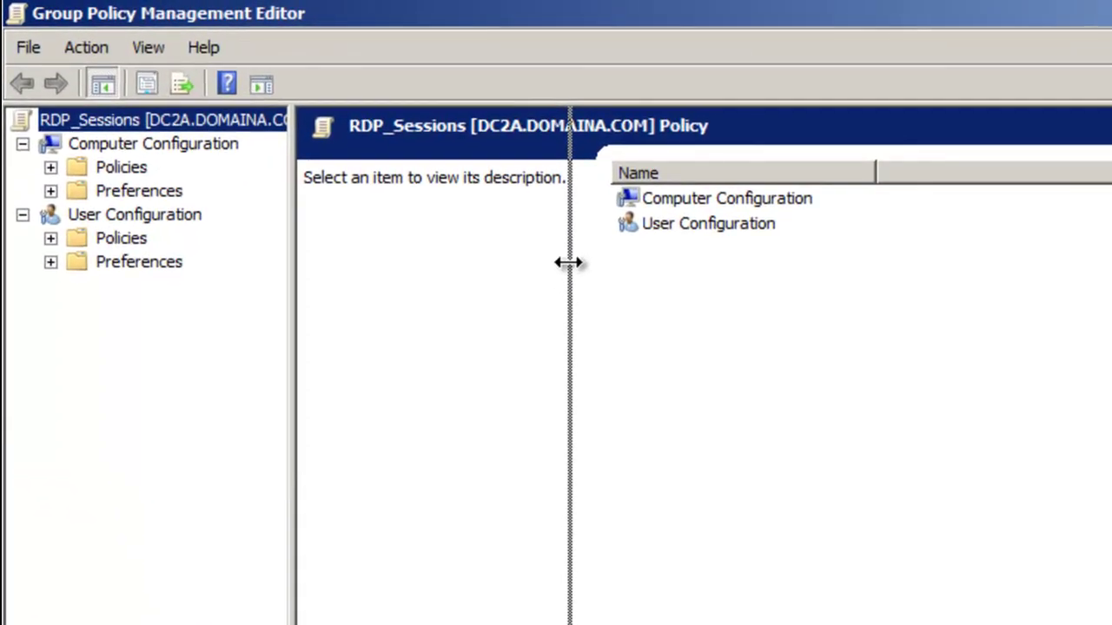
pyautogui.moveTo(569, 262); pyautogui.dragTo(571, 261)
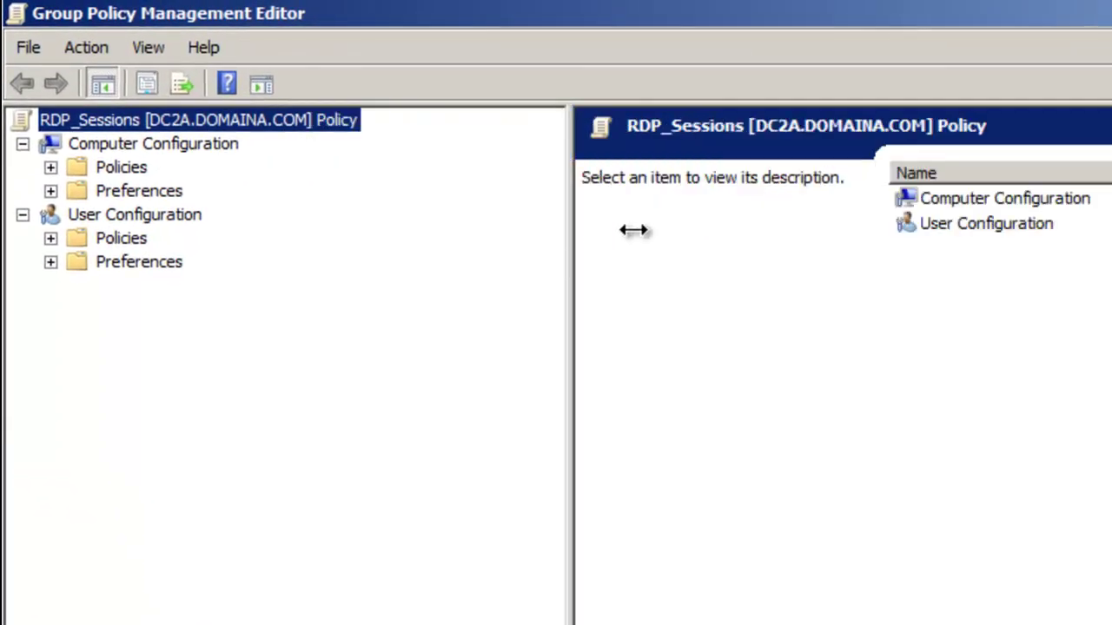
# Expand Policies > Administrative Templates > Windows Components > Remote Desktop Services > Session Host and select Connections
pyautogui.doubleClick(126, 167)
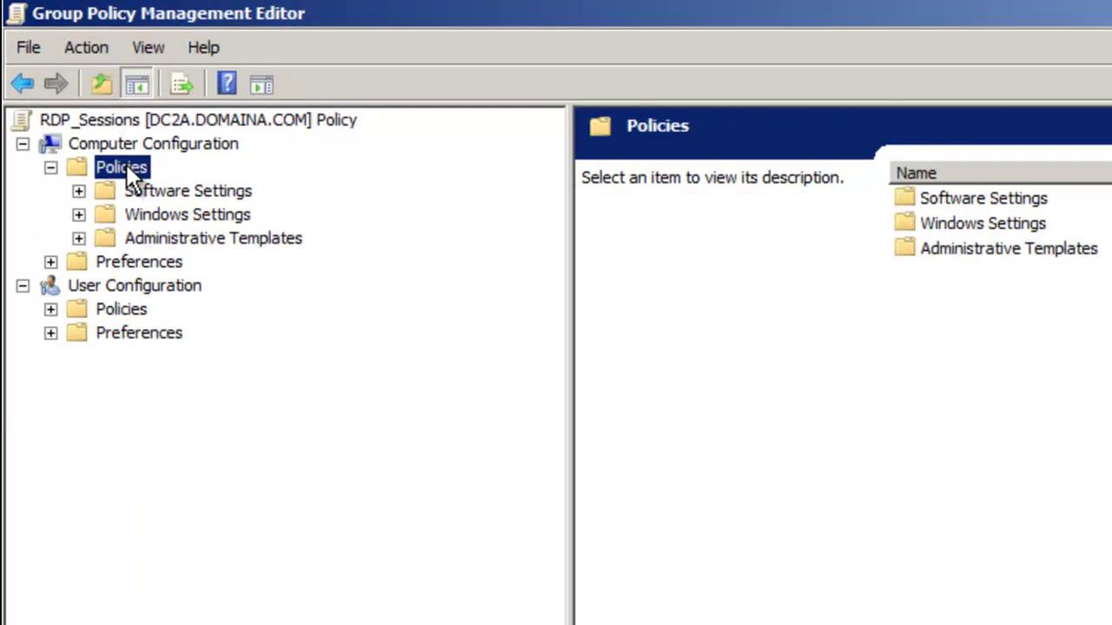
pyautogui.doubleClick(147, 235)
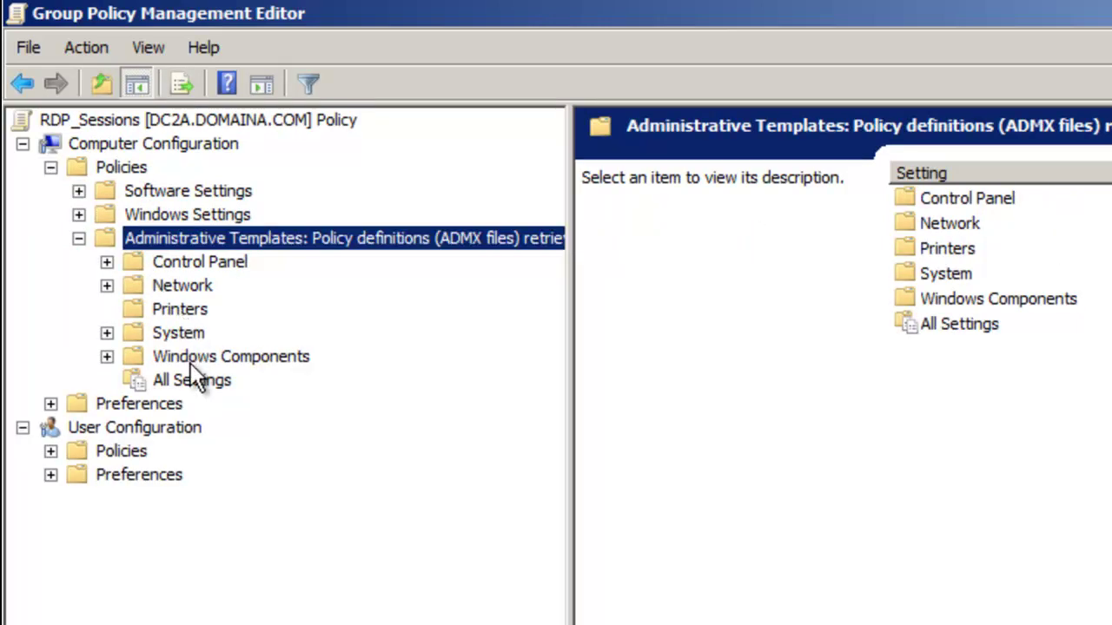
pyautogui.doubleClick(190, 353)
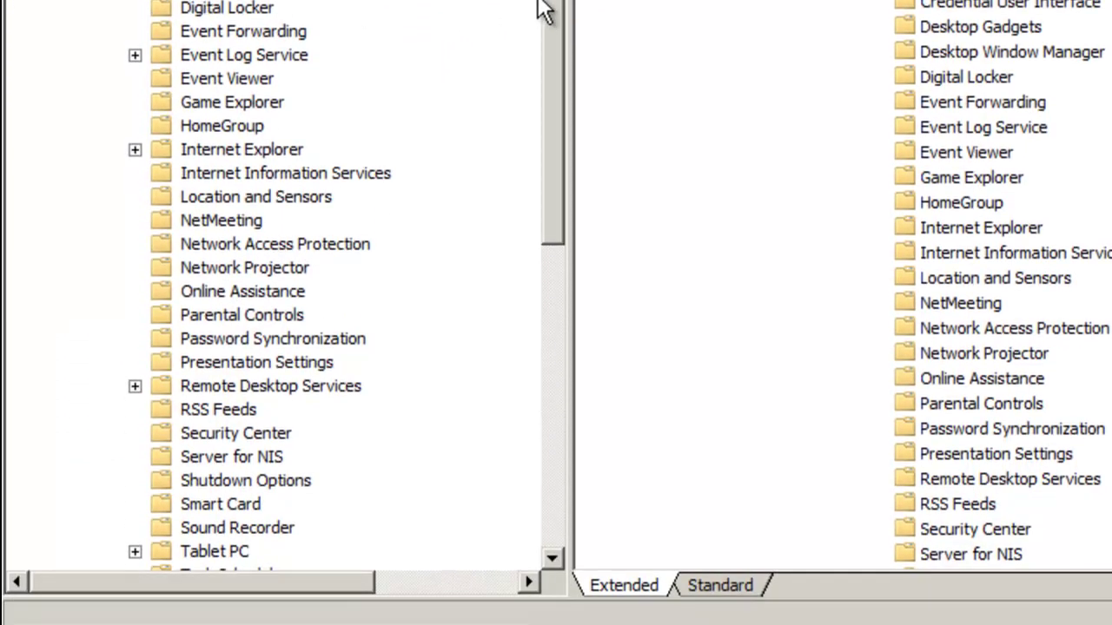
pyautogui.click(316, 382)
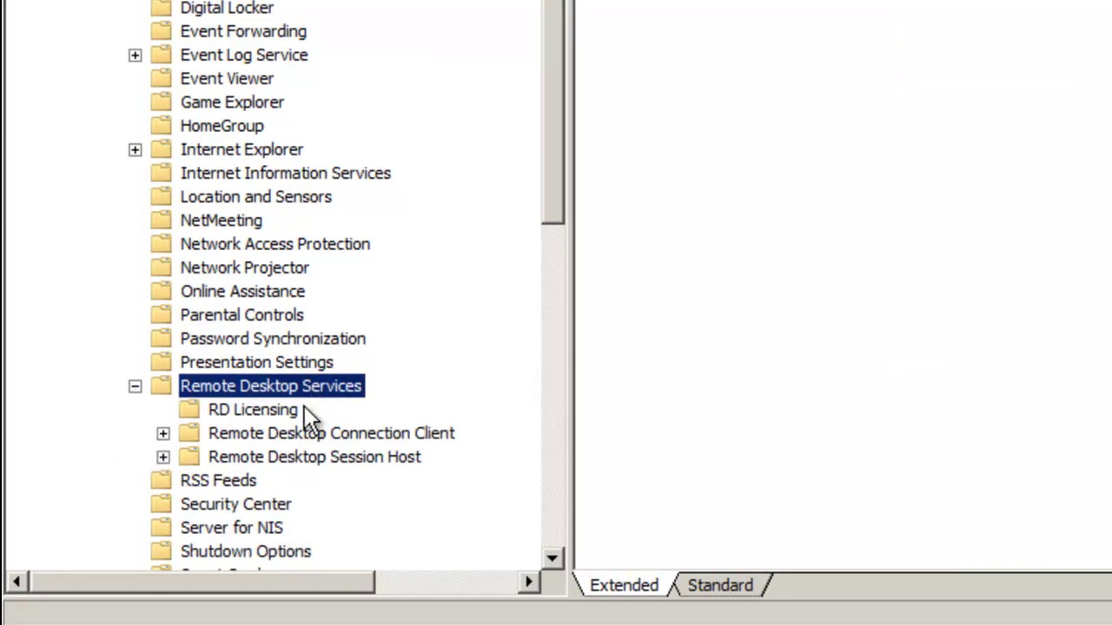
pyautogui.doubleClick(302, 456)
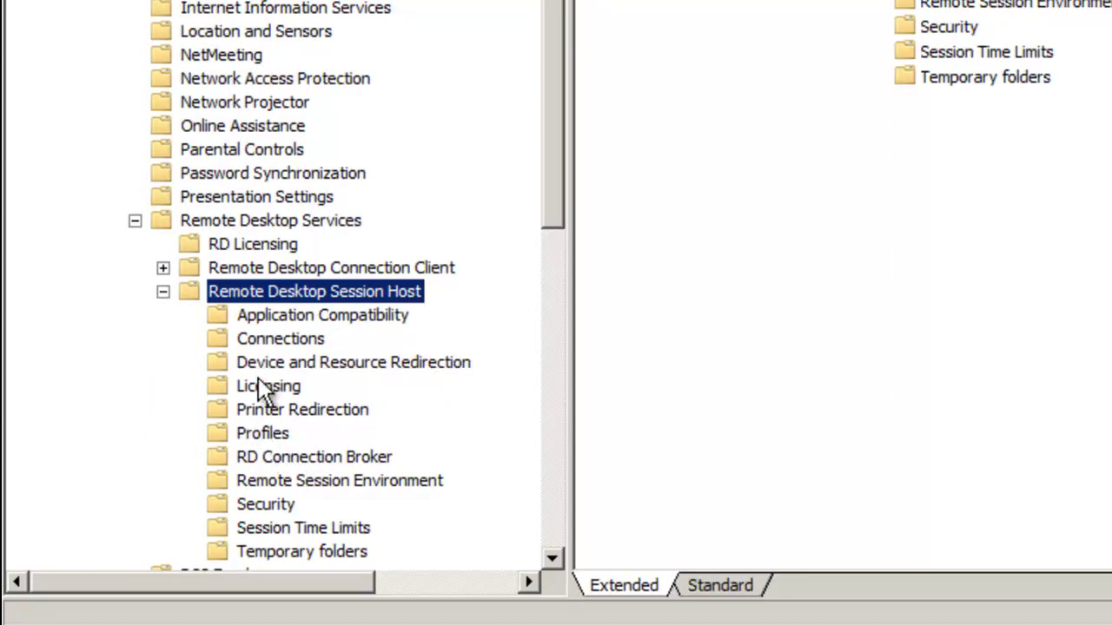
pyautogui.click(271, 339)
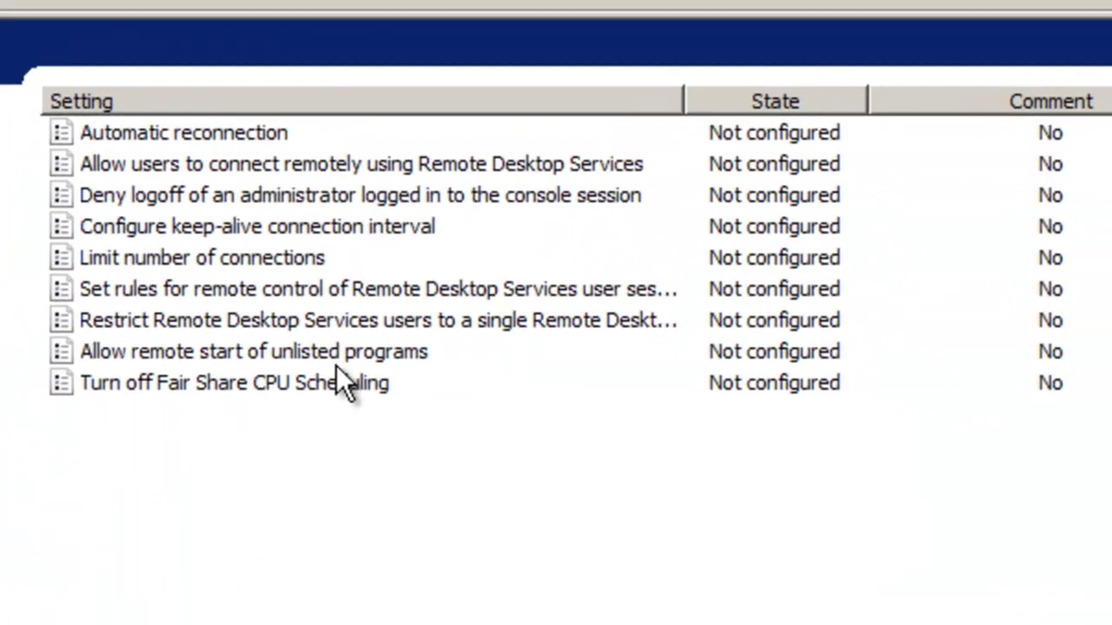
# Set the 'Restrict Remote Desktop Services users to a single session' policy to Disabled, then close the editor
pyautogui.doubleClick(330, 300)
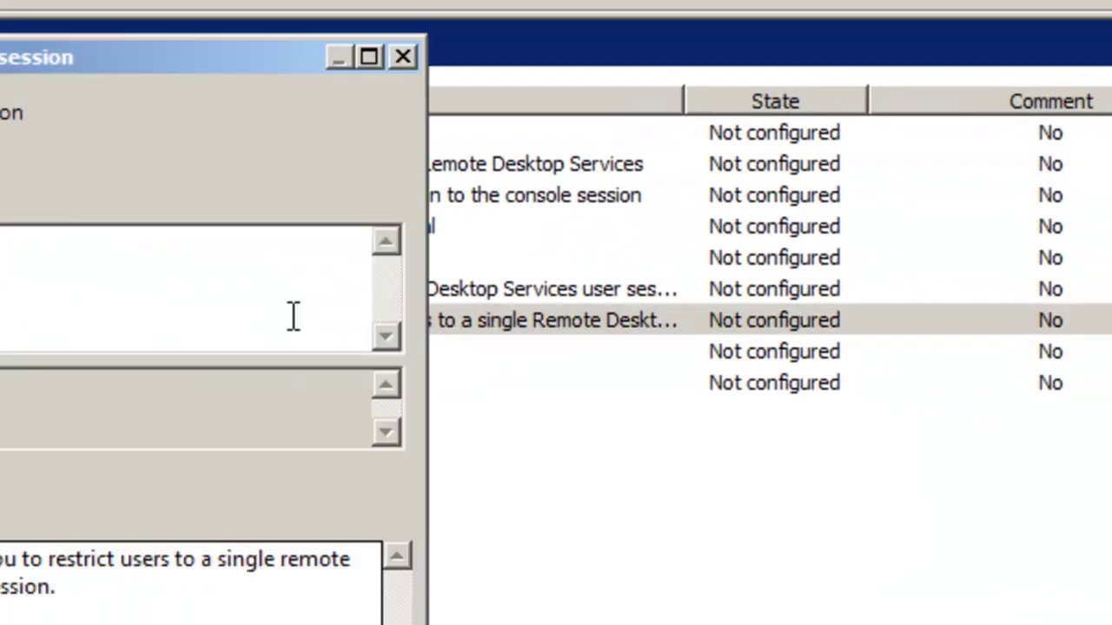
pyautogui.moveTo(130, 57); pyautogui.dragTo(433, 0)
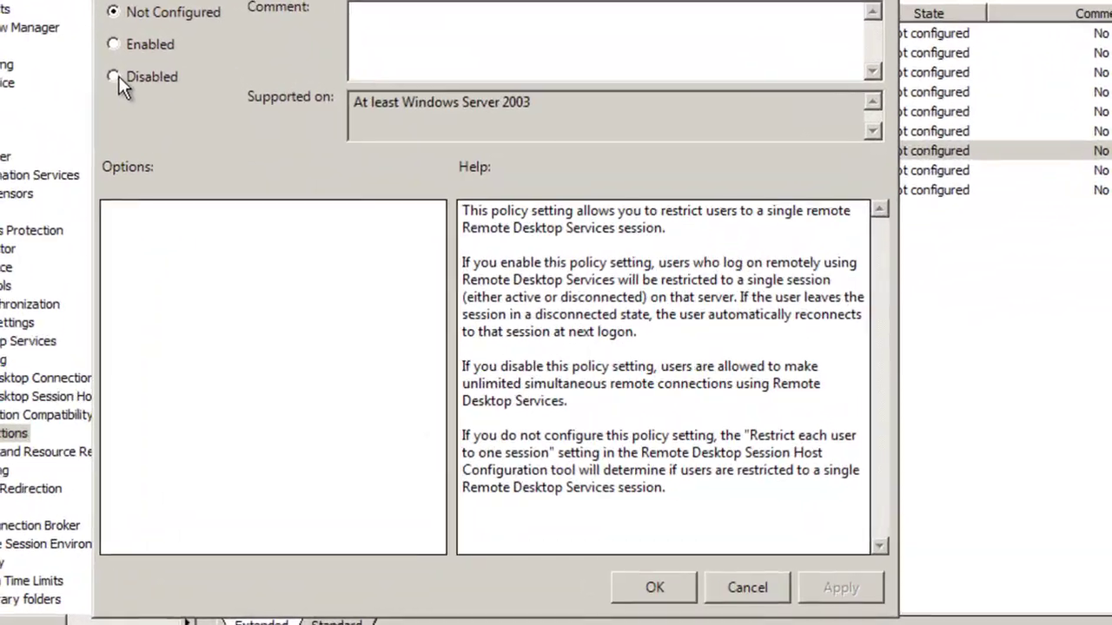
pyautogui.click(117, 76)
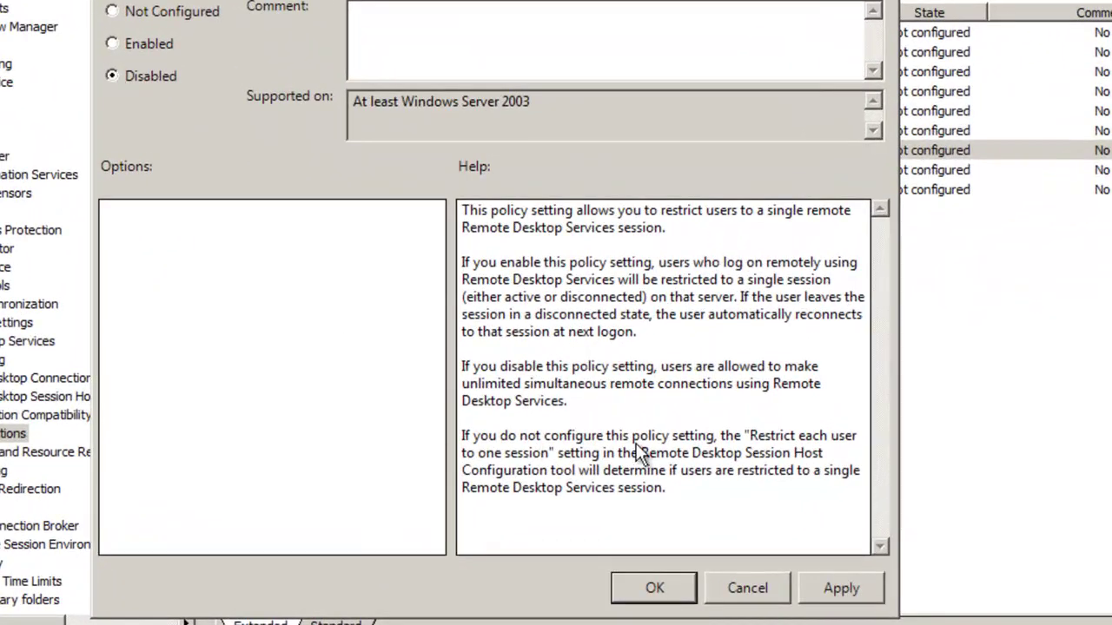
pyautogui.click(837, 598)
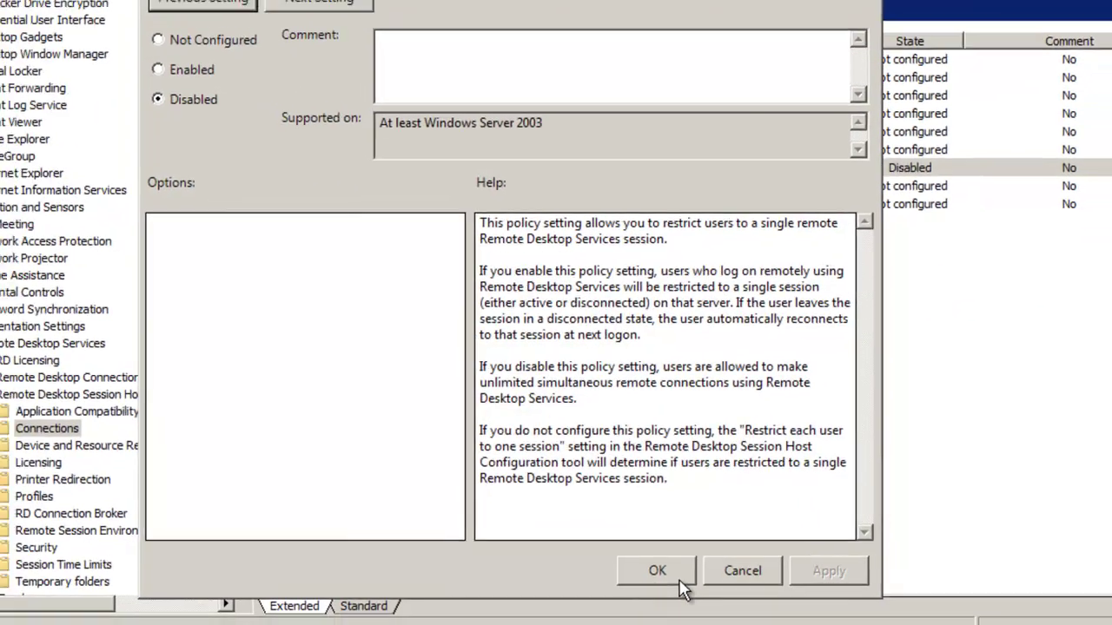
pyautogui.click(679, 597)
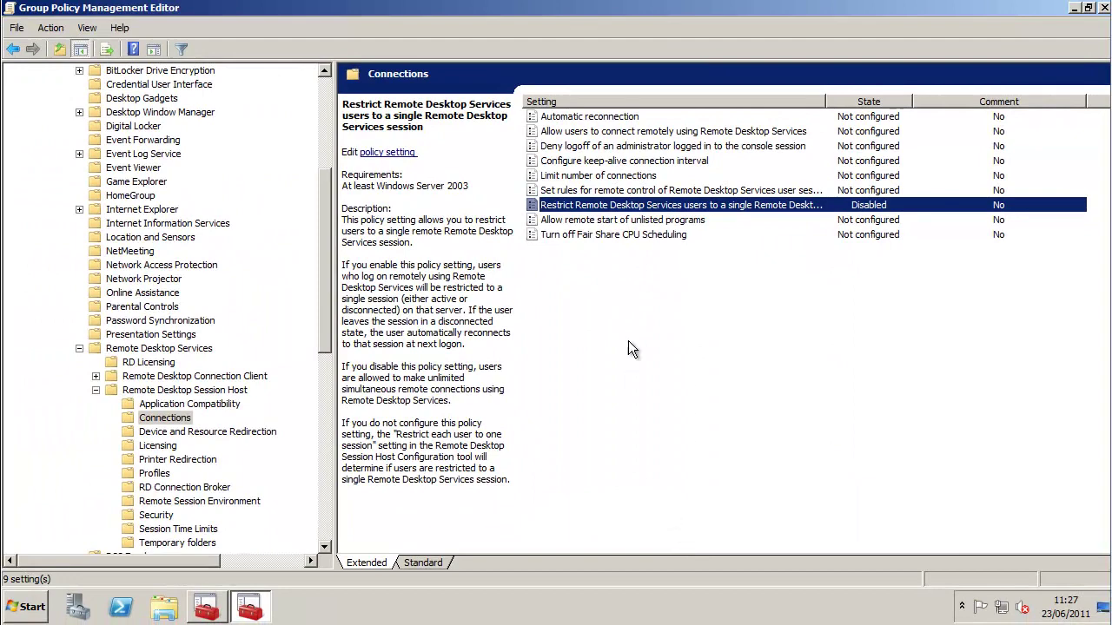
pyautogui.click(1104, 7)
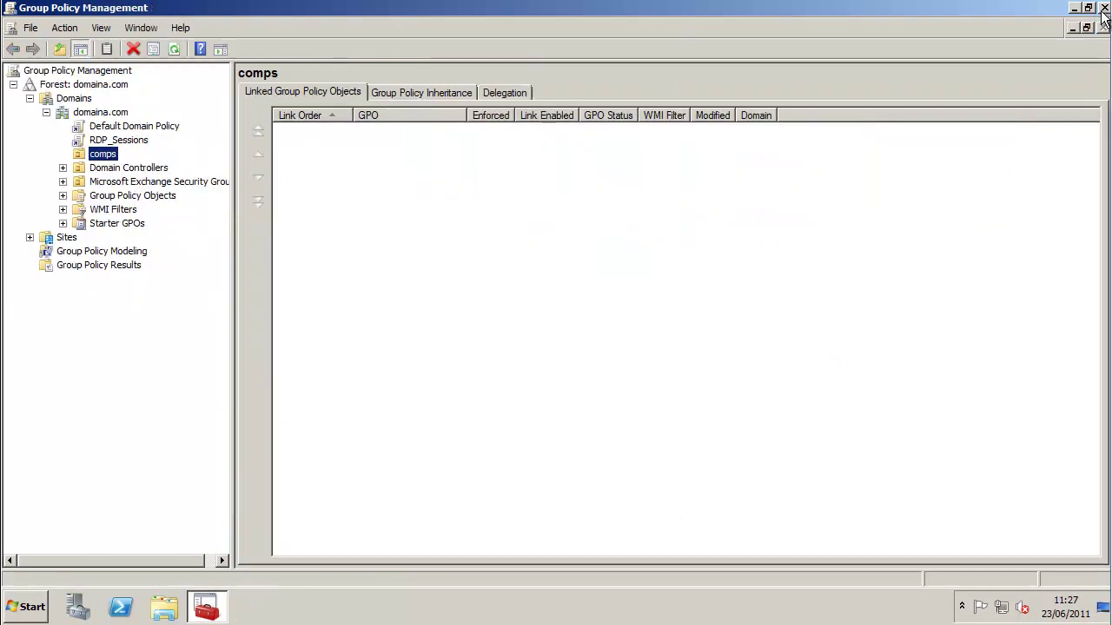
# Close Group Policy Management, then run gpupdate /force in a cmd window and close it
pyautogui.click(1104, 7)
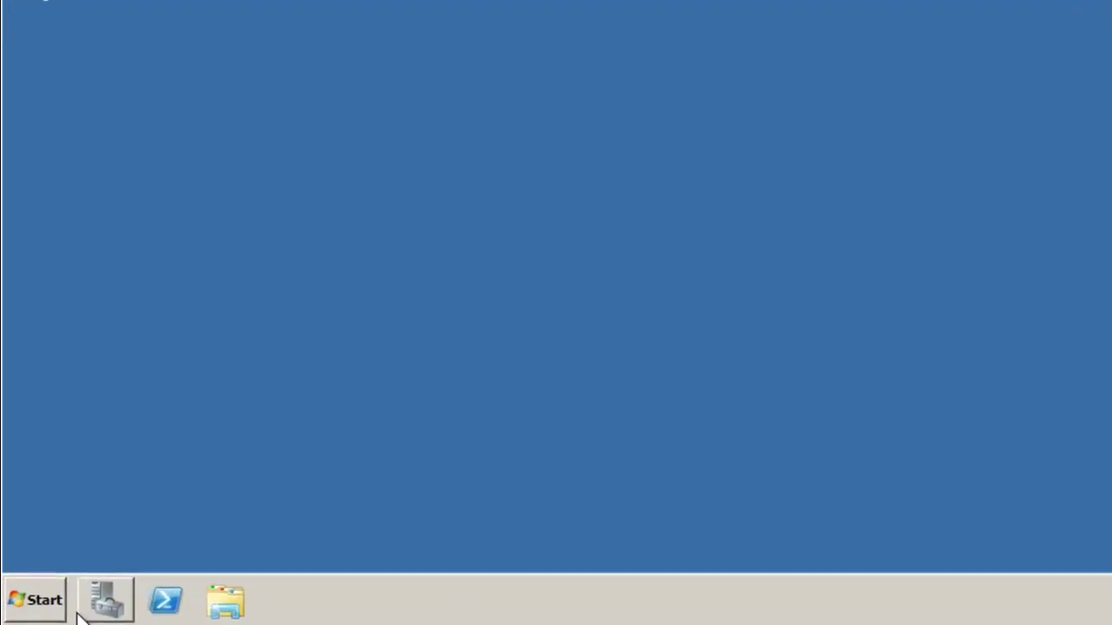
pyautogui.click(52, 608)
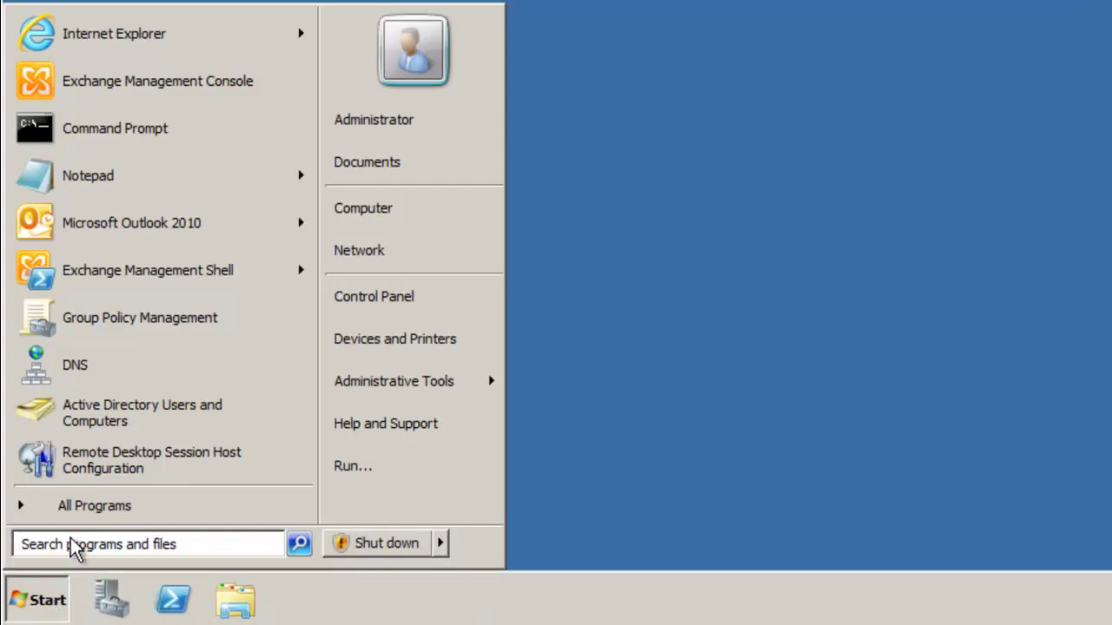
pyautogui.click(69, 546)
pyautogui.write('cmd')
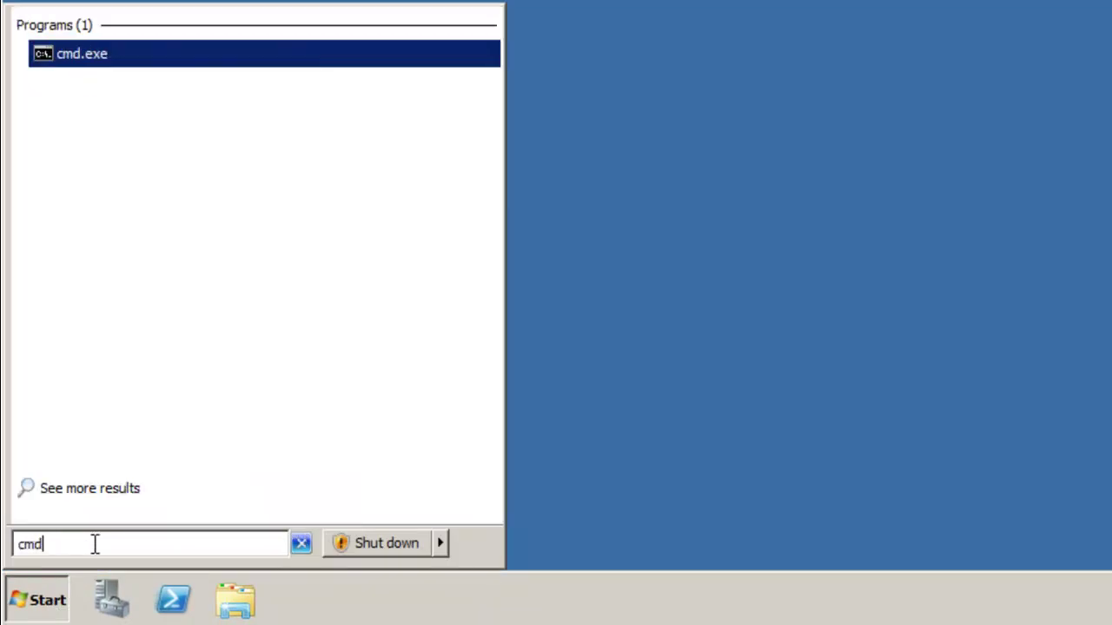
pyautogui.press('Return')
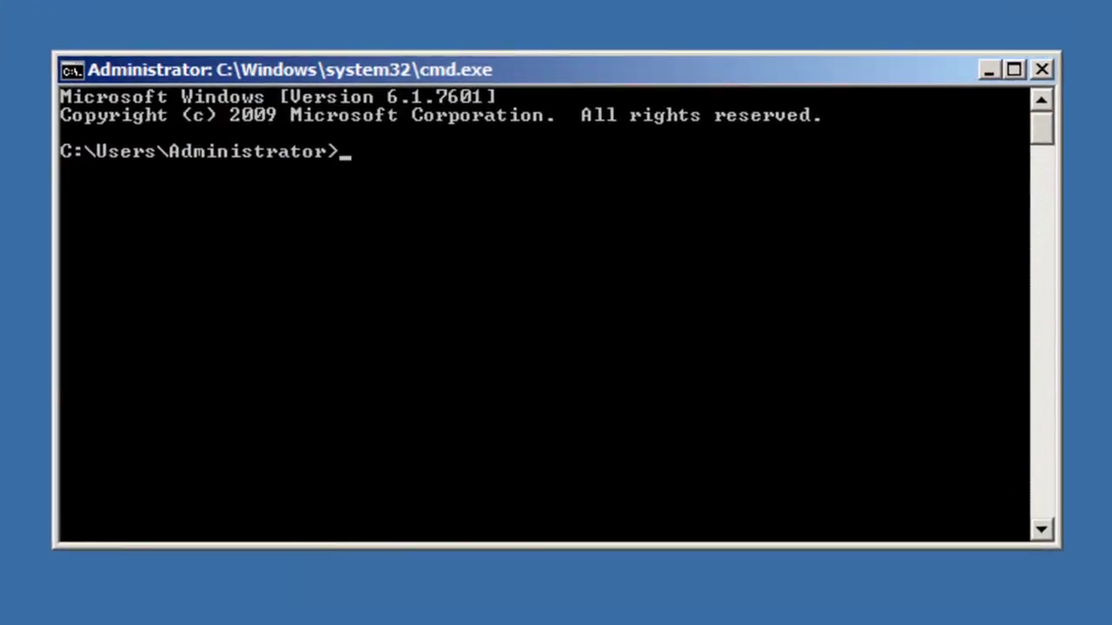
pyautogui.write('gpupdate')
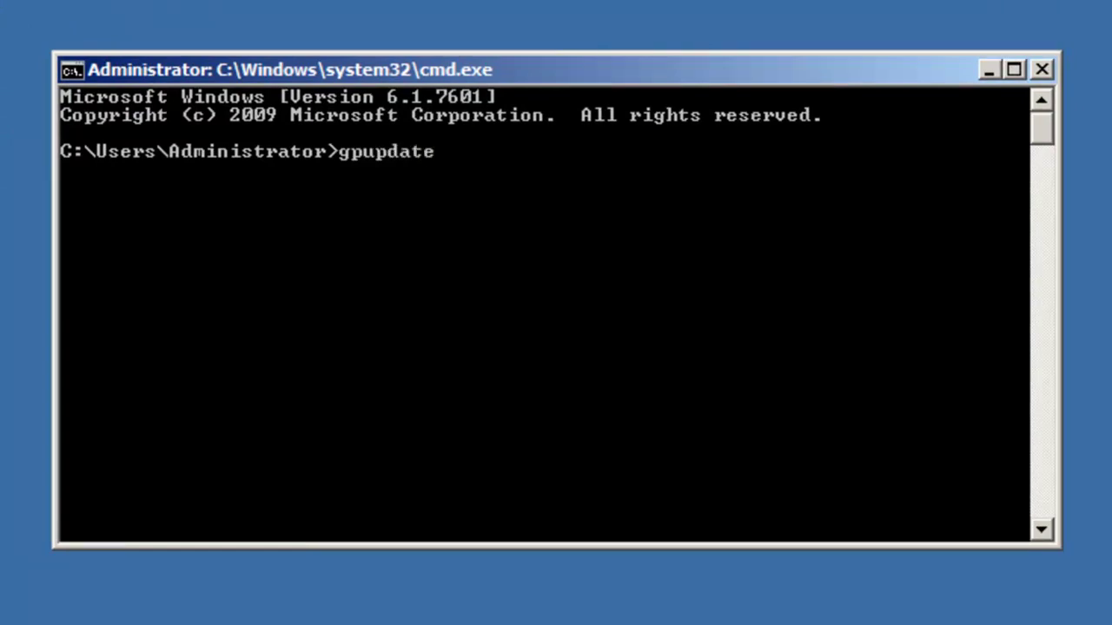
pyautogui.write(' /force')
pyautogui.press('Return')
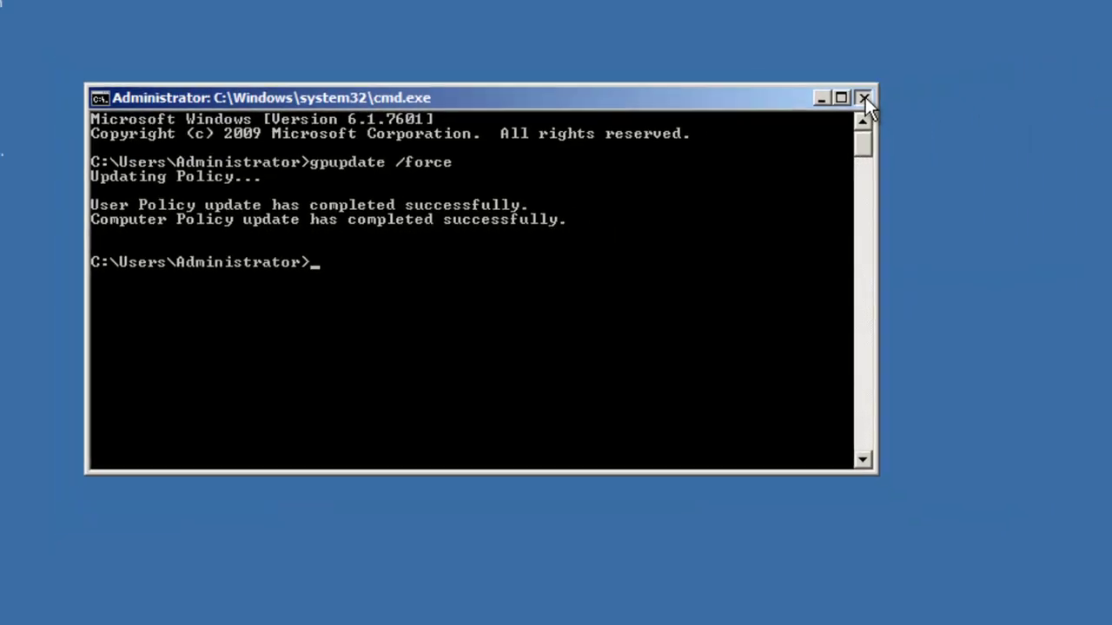
pyautogui.click(1042, 70)
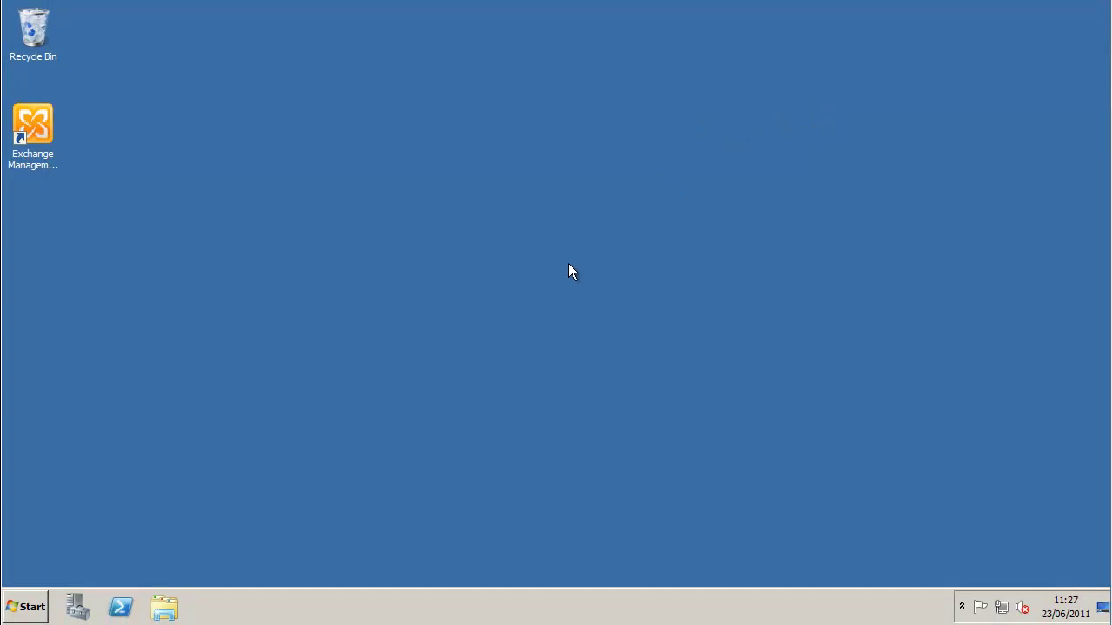